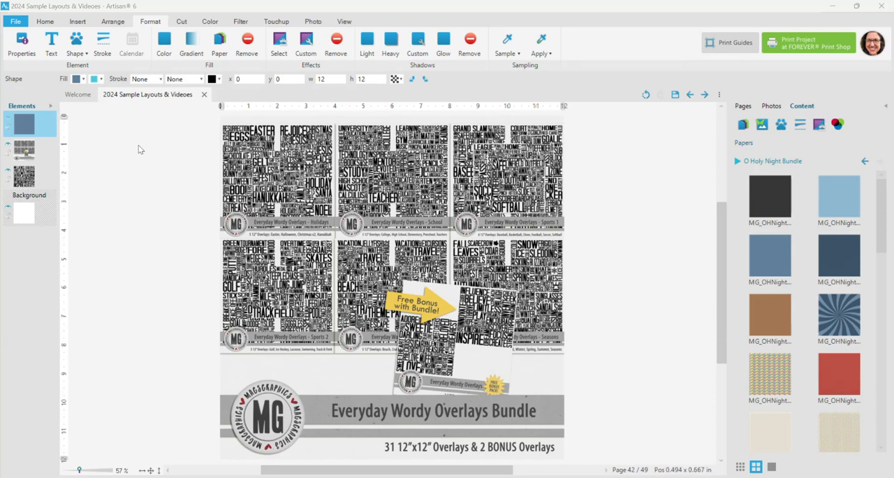
Step: Select and hide the bundle preview image so the word overlay beneath it shows on the page
left_click(22, 150)
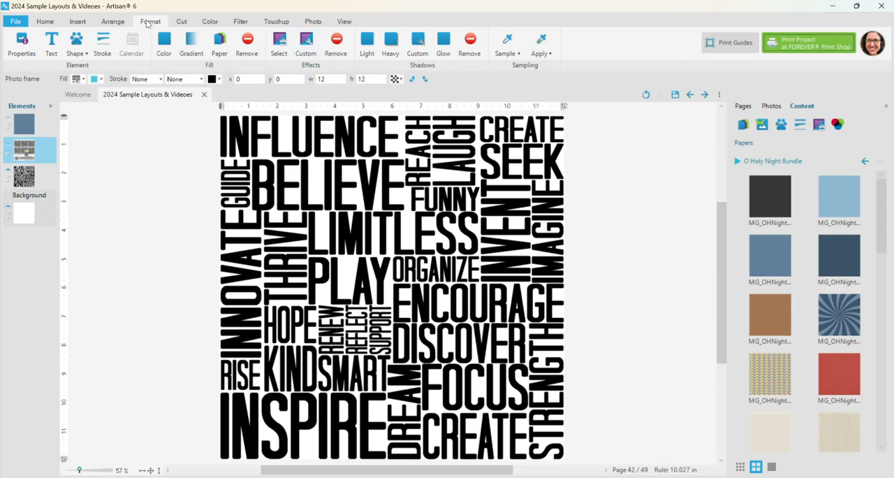
left_click(165, 42)
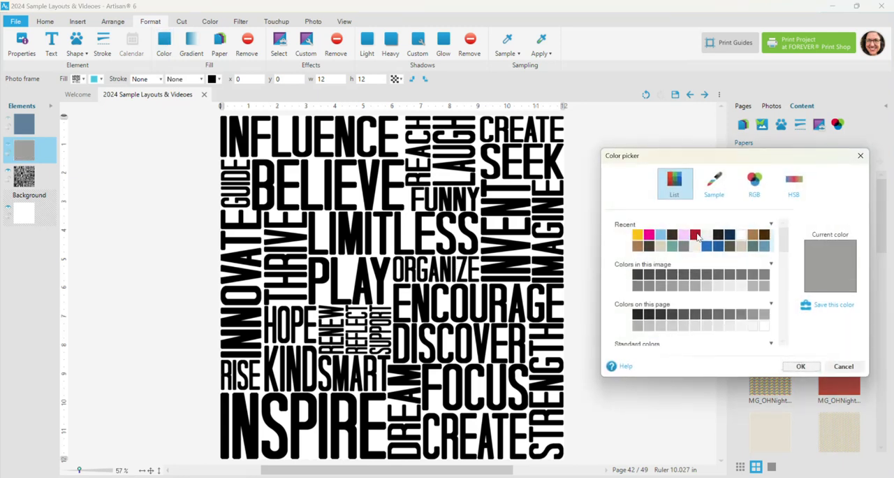
left_click(695, 234)
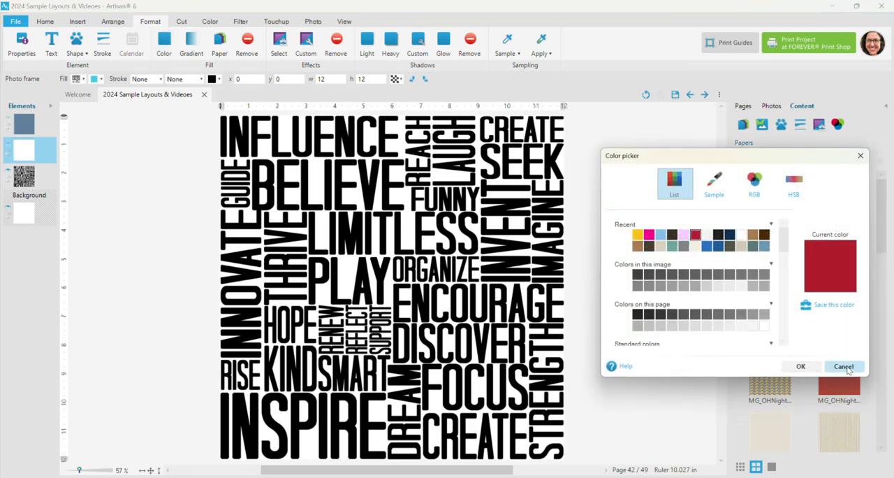
left_click(800, 366)
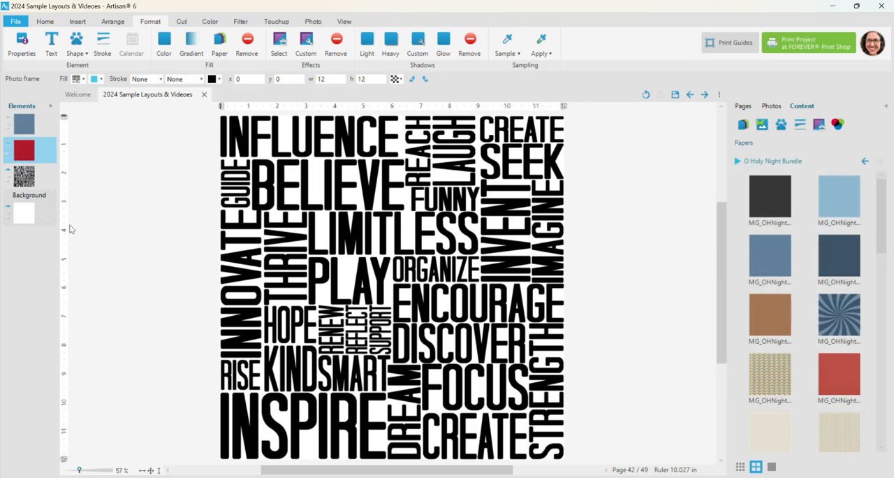
Step: Select the word overlay and try solid red and dark blue color fills on it
left_click(20, 179)
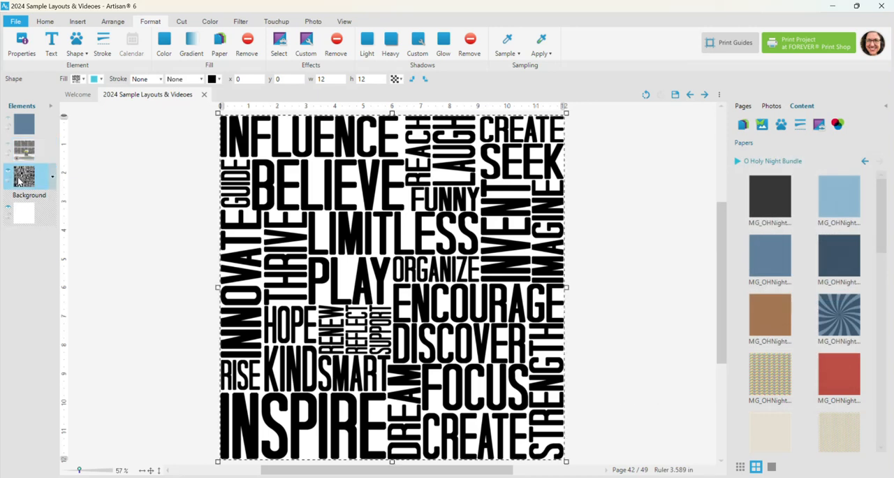
left_click(163, 42)
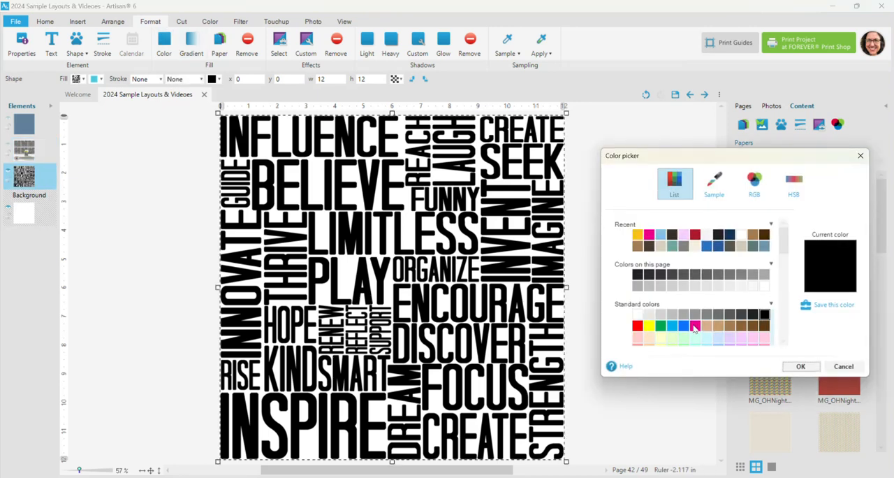
left_click(638, 326)
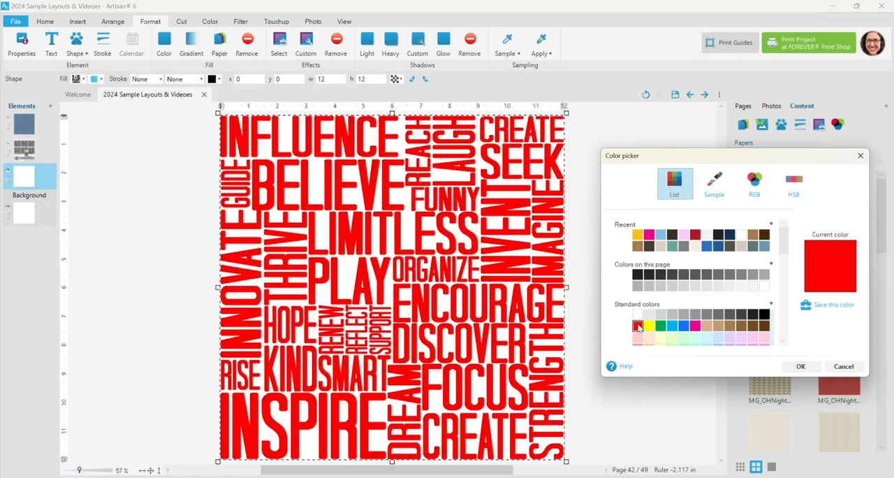
left_click(718, 246)
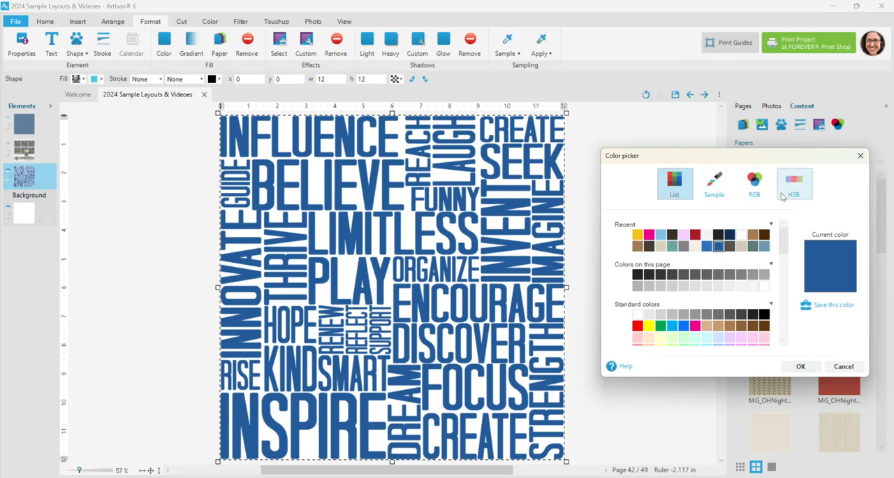
left_click(843, 367)
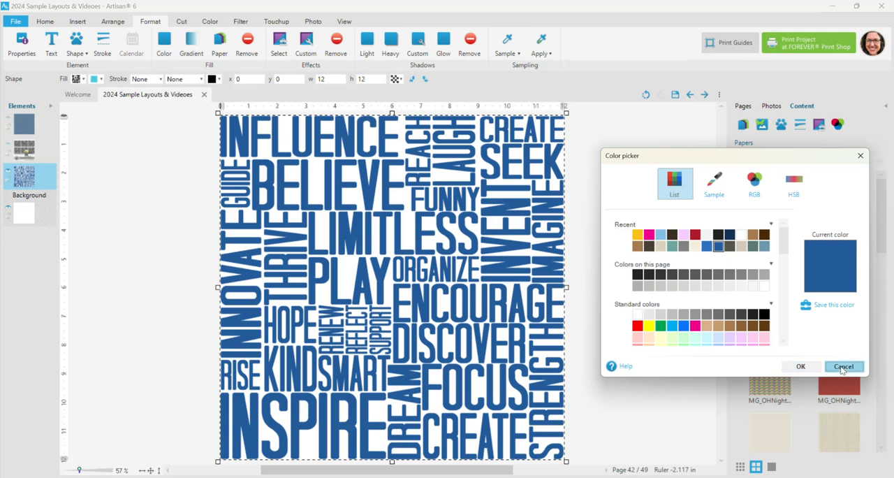
Step: Set up a two-color gradient fill for the word overlay with dark red and dark blue
left_click(191, 47)
left_click_drag(80, 119, 691, 135)
left_click(651, 221)
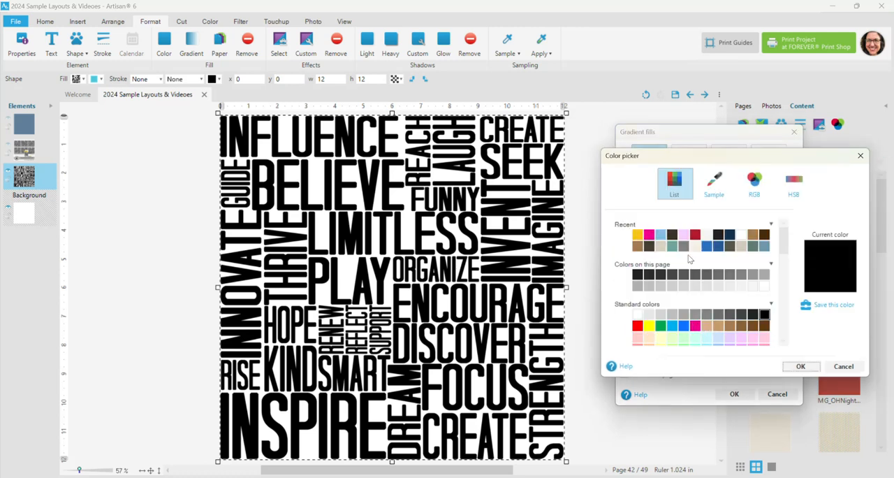
left_click(695, 234)
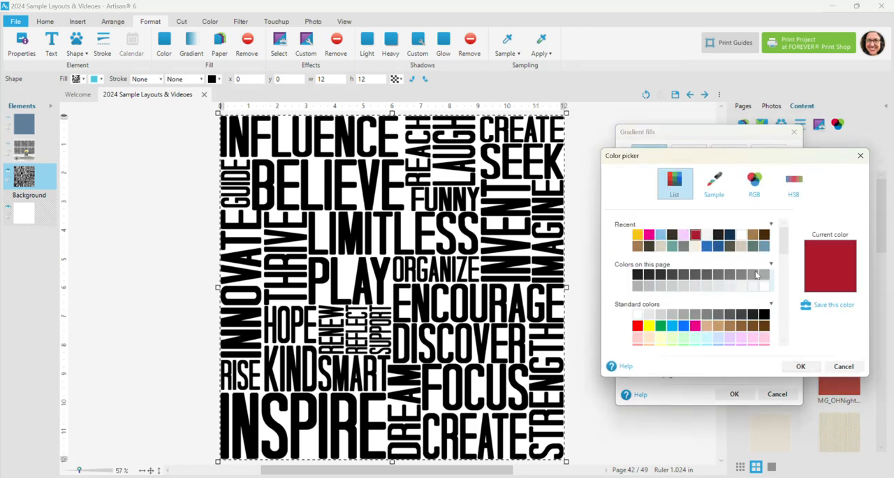
left_click(800, 366)
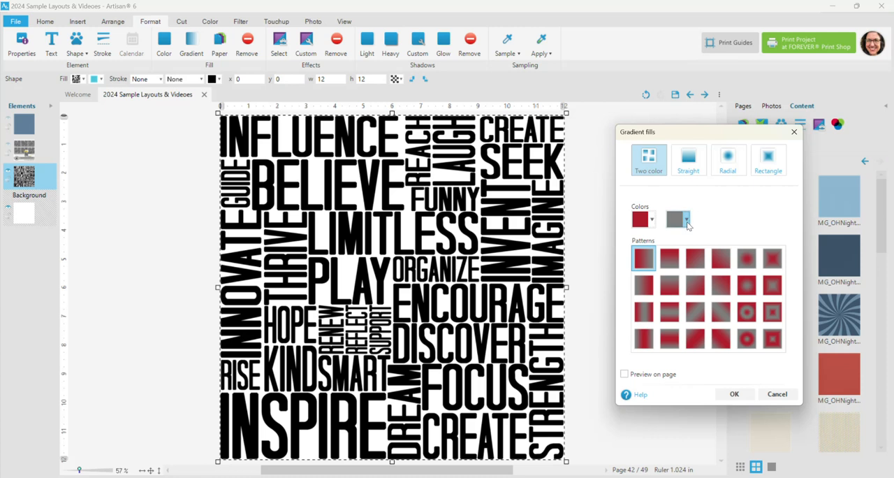
left_click(686, 219)
left_click(717, 248)
left_click(800, 365)
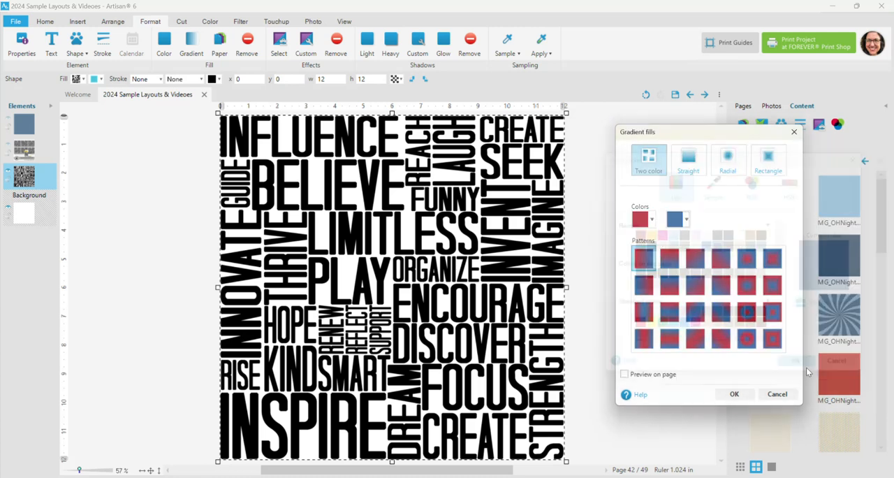
Step: Preview the red and blue gradient on the page, trying the ring and concentric rectangle patterns
left_click(653, 375)
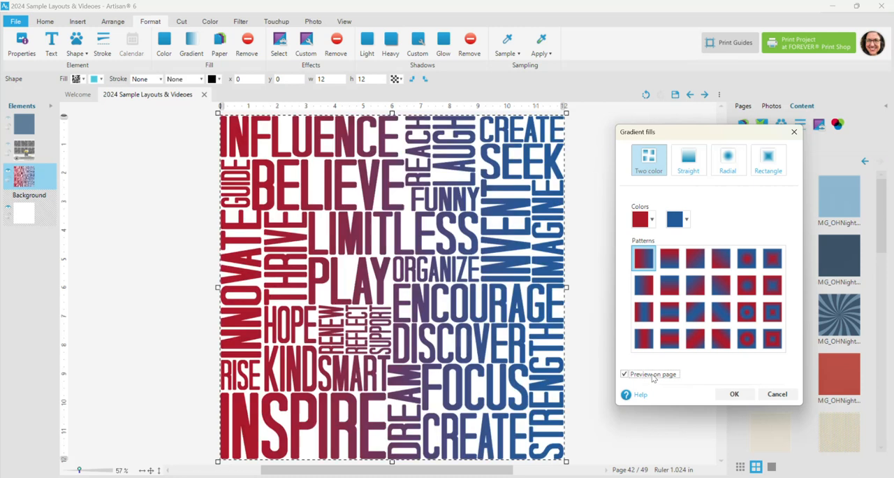
left_click(748, 313)
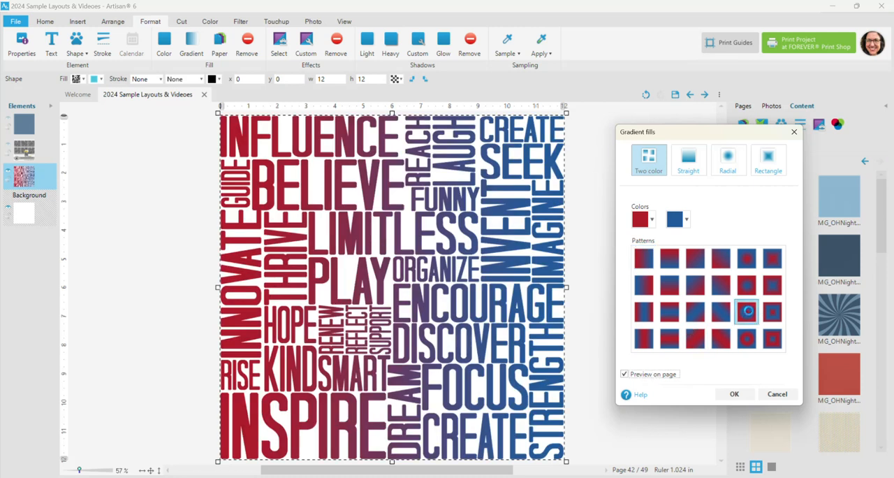
left_click(771, 340)
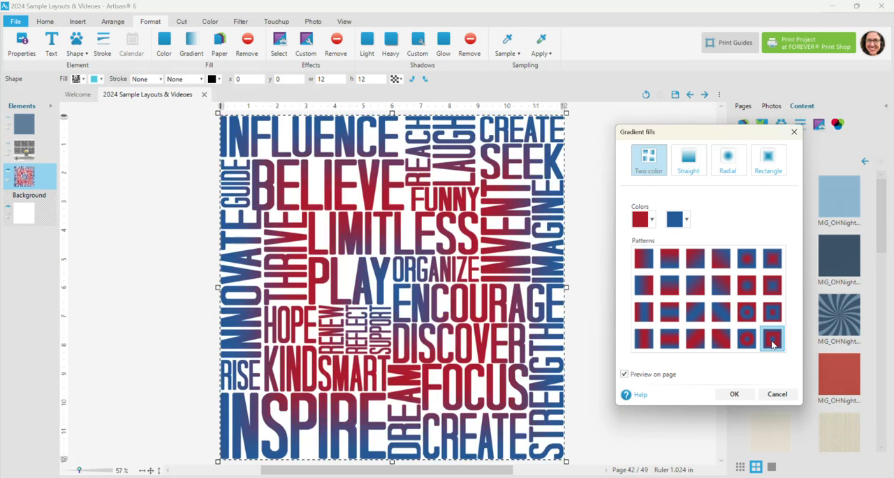
Step: Try a radial gradient on the word overlay with a dark red center, yellow middle and dark blue outer color
left_click(733, 167)
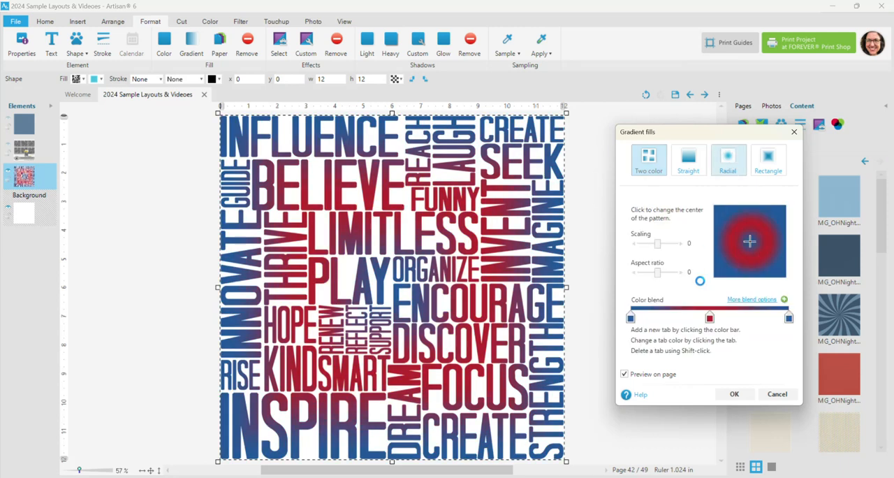
left_click(710, 319)
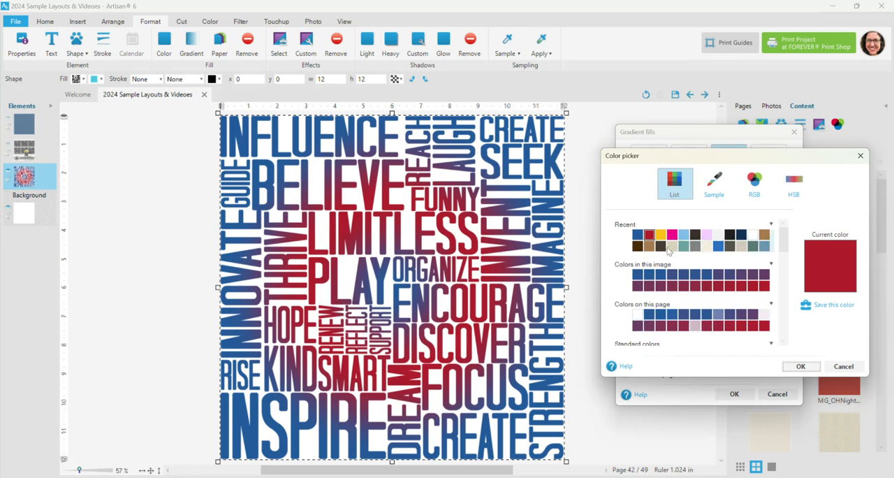
left_click(660, 234)
left_click(800, 367)
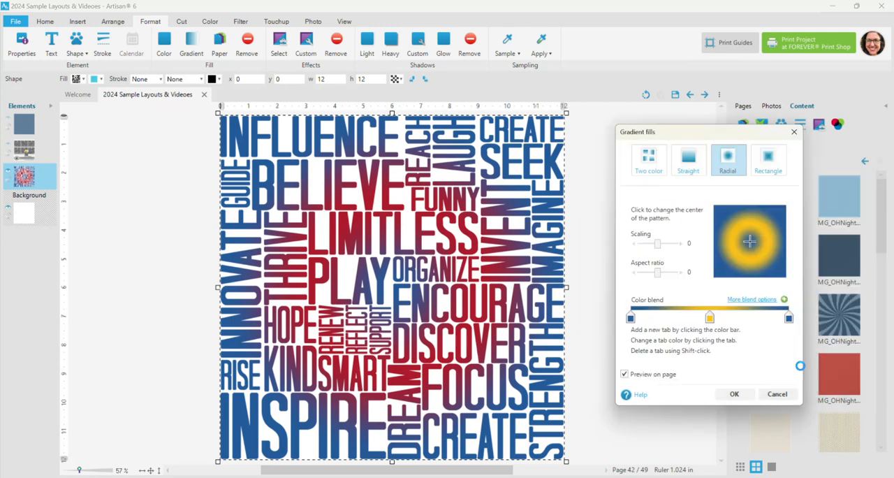
left_click(631, 319)
left_click(662, 235)
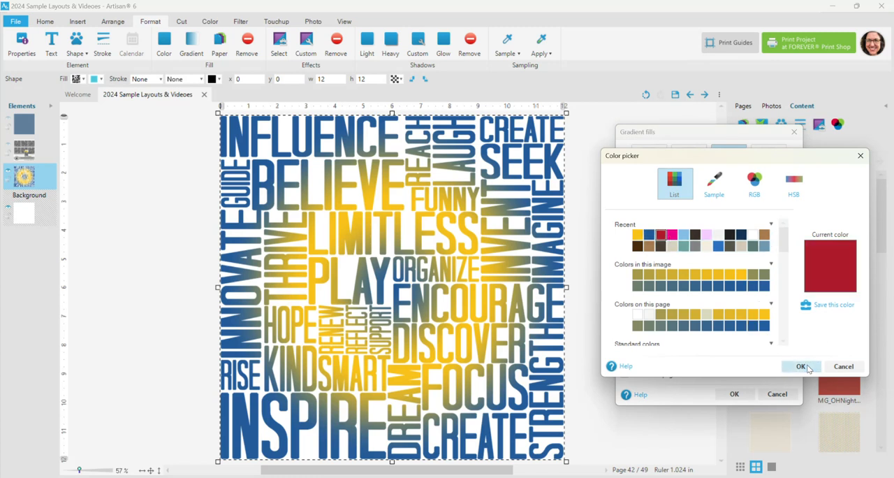
left_click(800, 366)
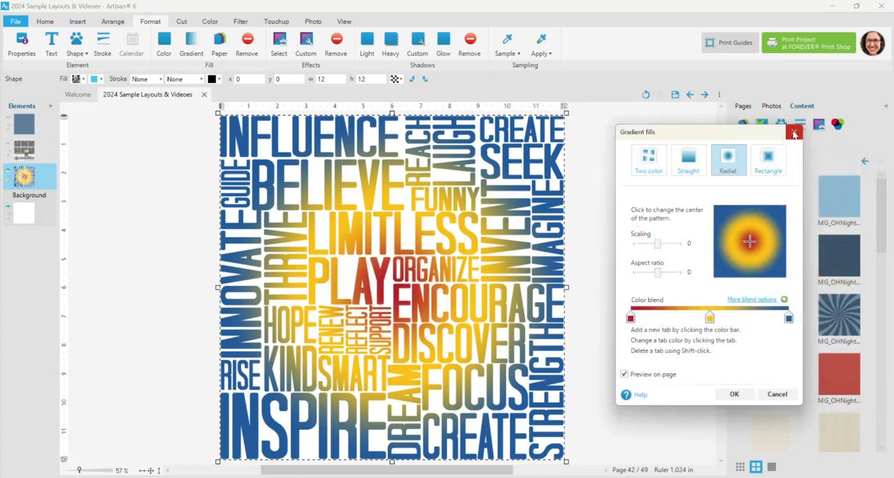
left_click(776, 394)
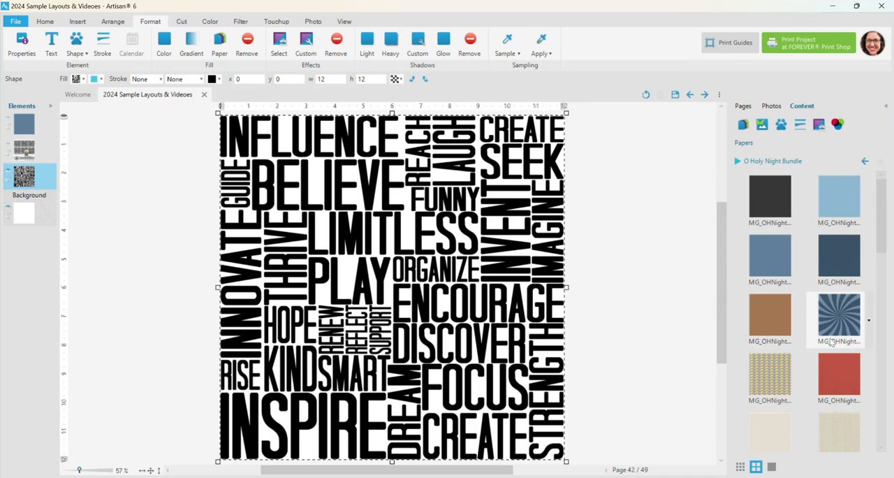
Step: Fill the word overlay with the blue swirled sunburst paper from the O Holy Night Bundle
scroll(831, 341, "down", 1)
right_click(832, 264)
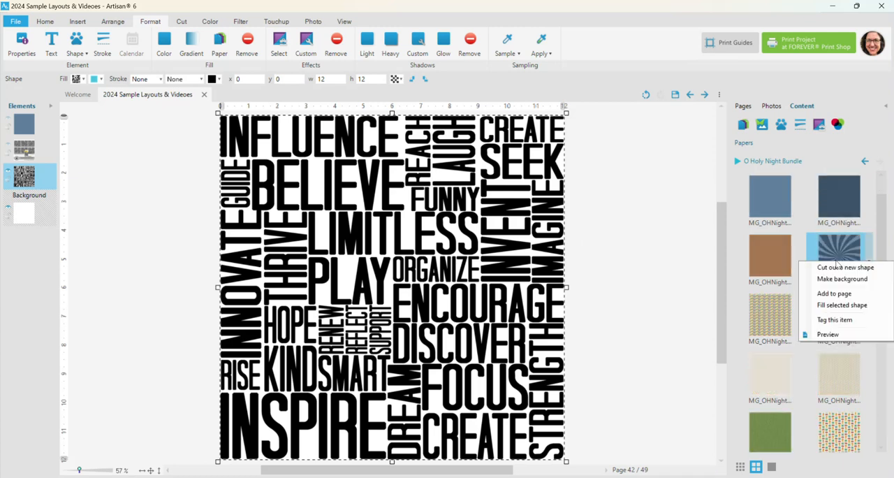
left_click(836, 308)
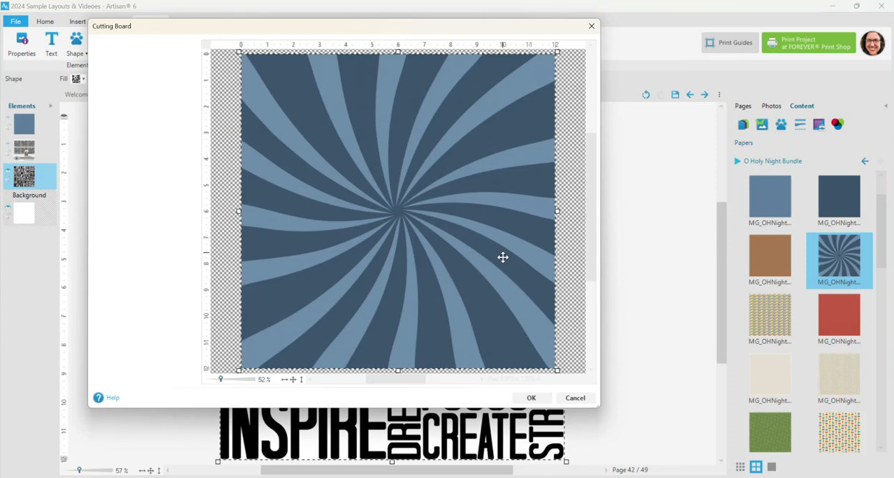
left_click(530, 398)
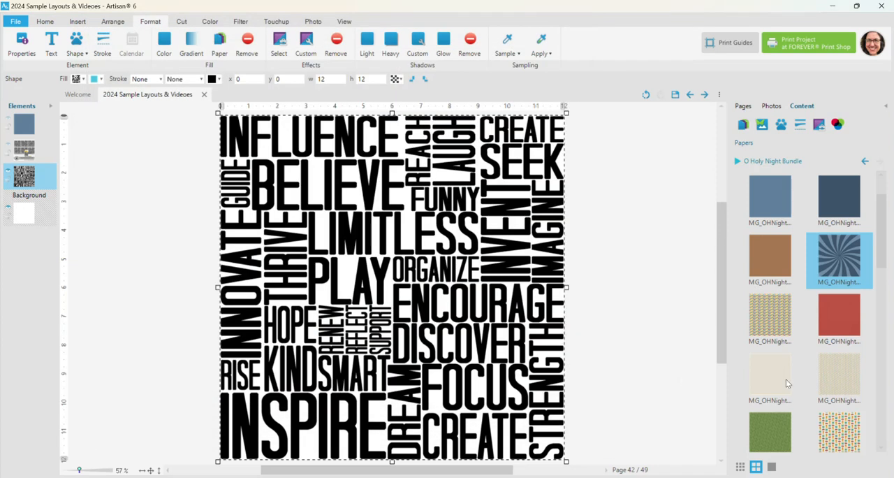
Step: Fill the word overlay with the shimmering gold paper from the O Holy Night Bundle
scroll(804, 393, "down", 2)
scroll(804, 393, "down", 4)
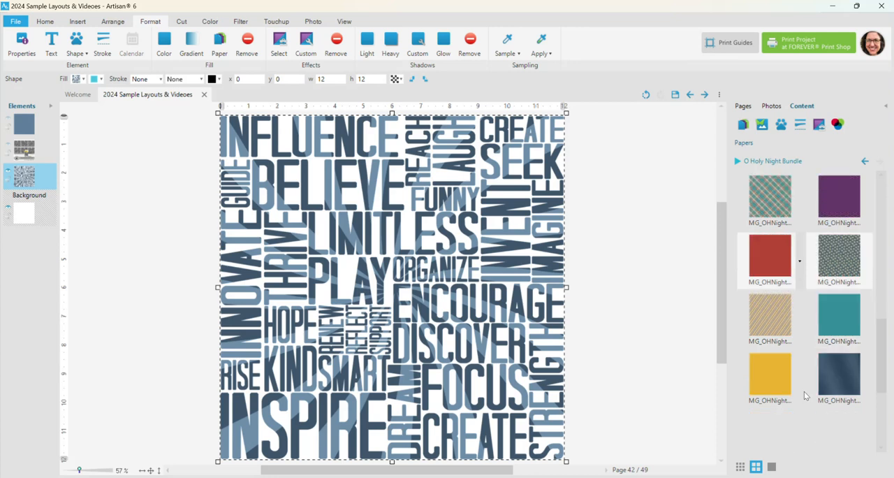
scroll(804, 396, "down", 2)
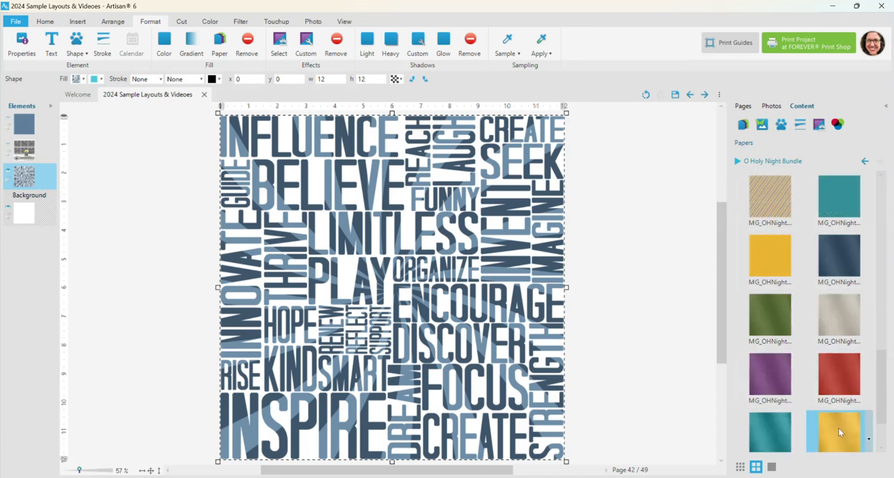
right_click(838, 427)
left_click(789, 429)
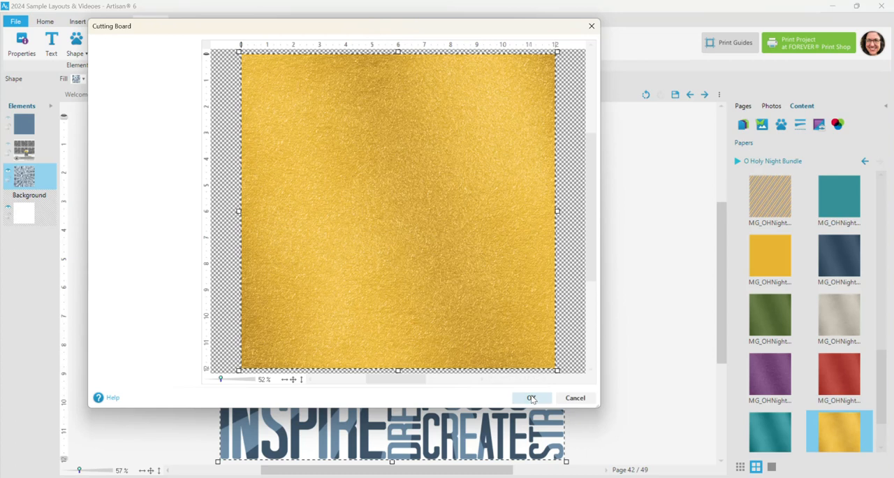
left_click(531, 397)
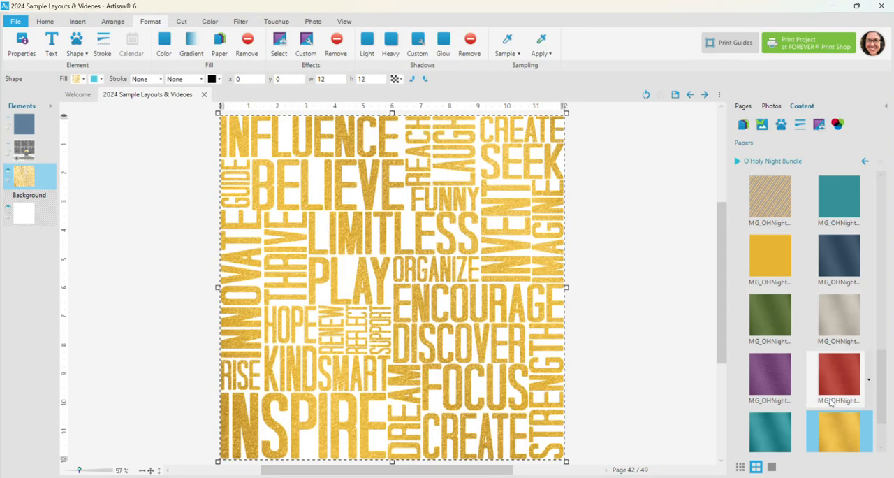
Step: Fill the word overlay with the plain medium-blue paper from the O Holy Night Bundle
scroll(822, 395, "up", 10)
scroll(822, 395, "up", 3)
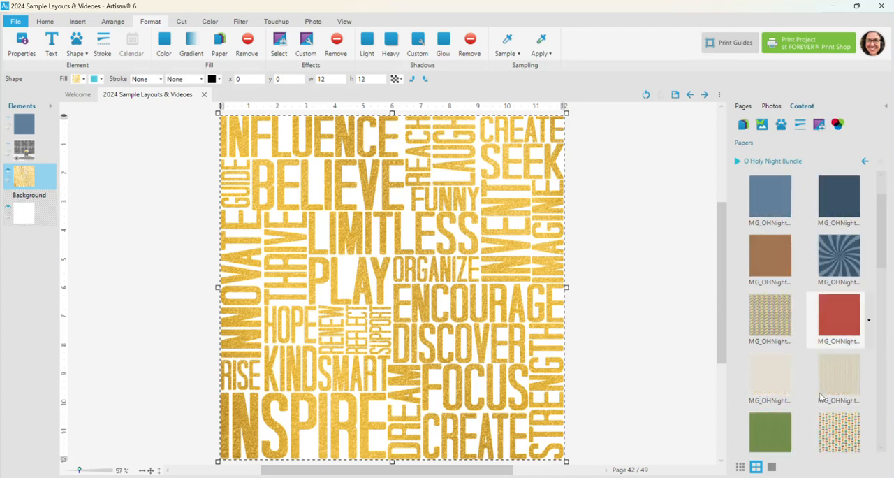
right_click(760, 205)
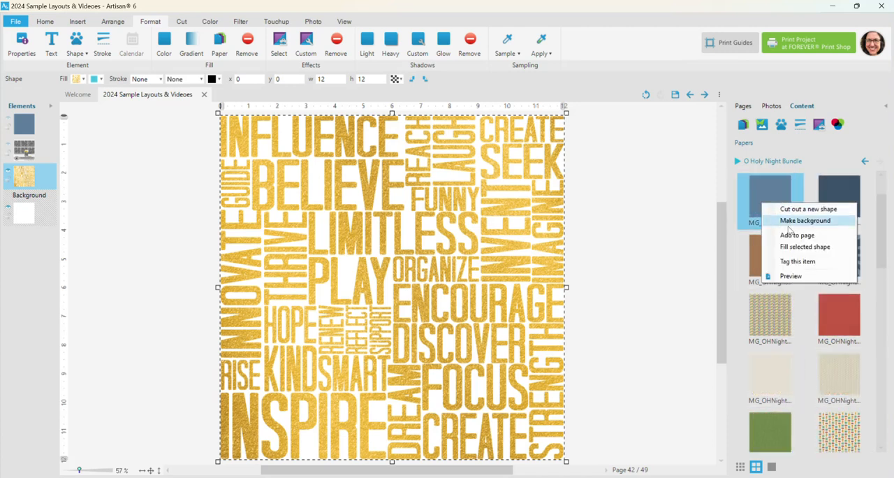
left_click(778, 247)
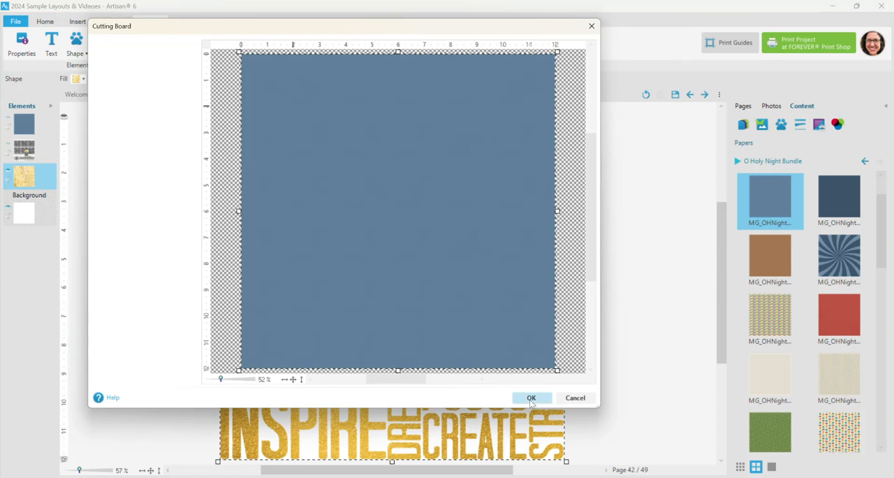
left_click(532, 399)
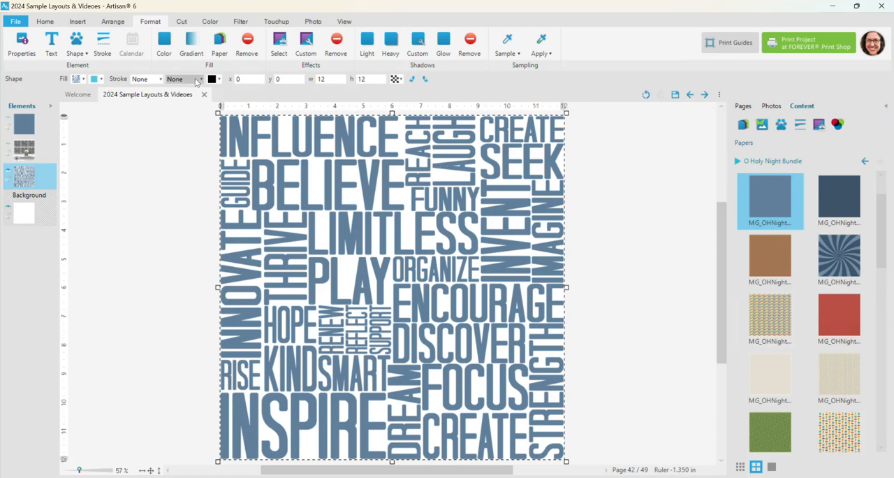
Step: Replace the word overlay's paper fill with a solid near-black color
left_click(165, 53)
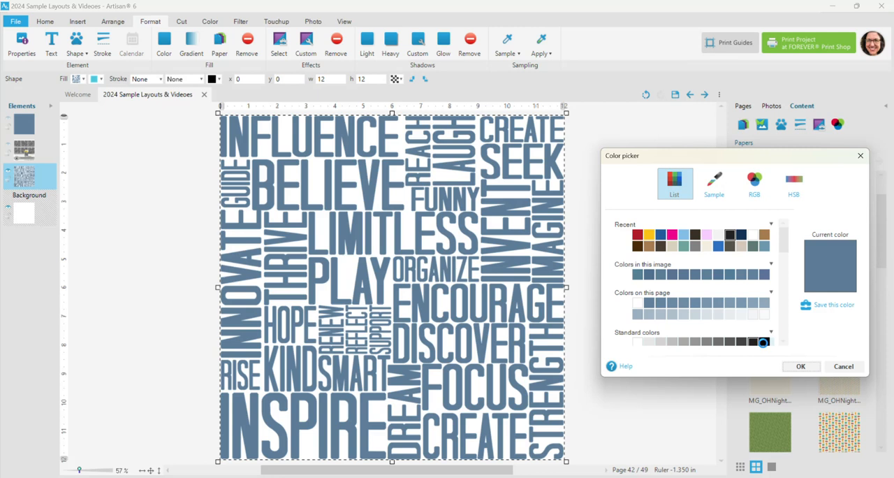
left_click(764, 341)
left_click(800, 365)
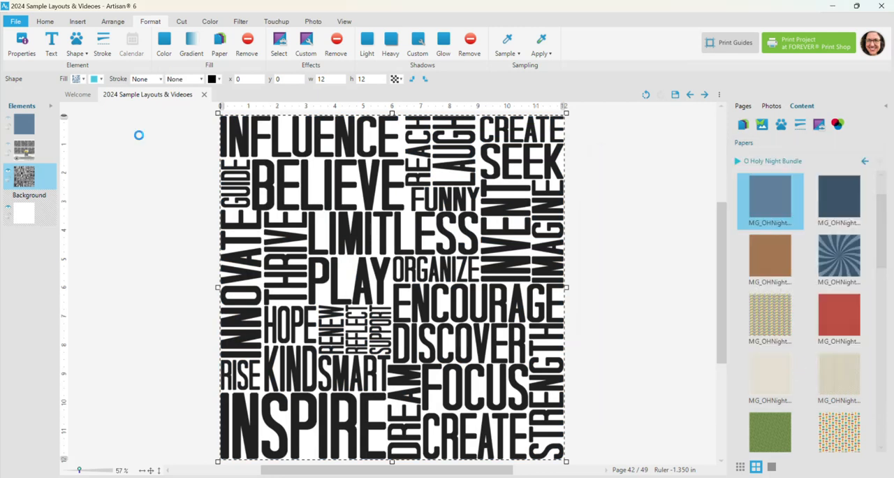
Step: Copy the word overlay and add the plain cream paper from the O Holy Night Bundle to the page
right_click(259, 138)
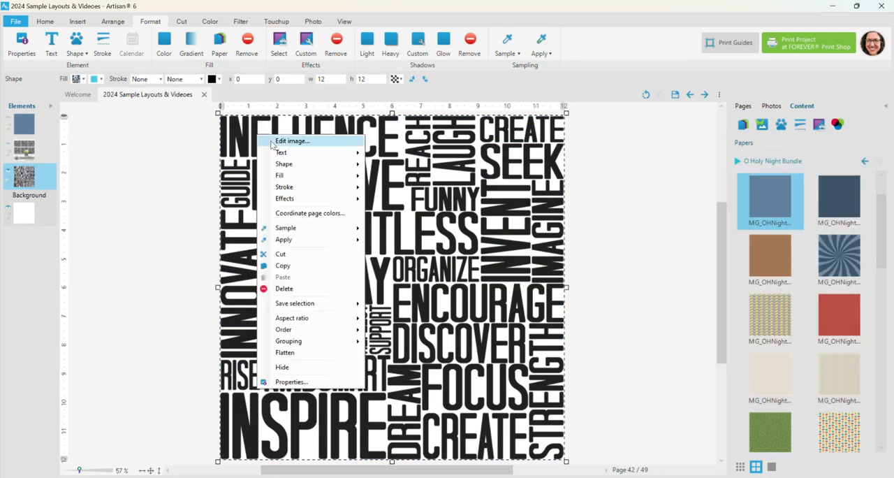
left_click(283, 266)
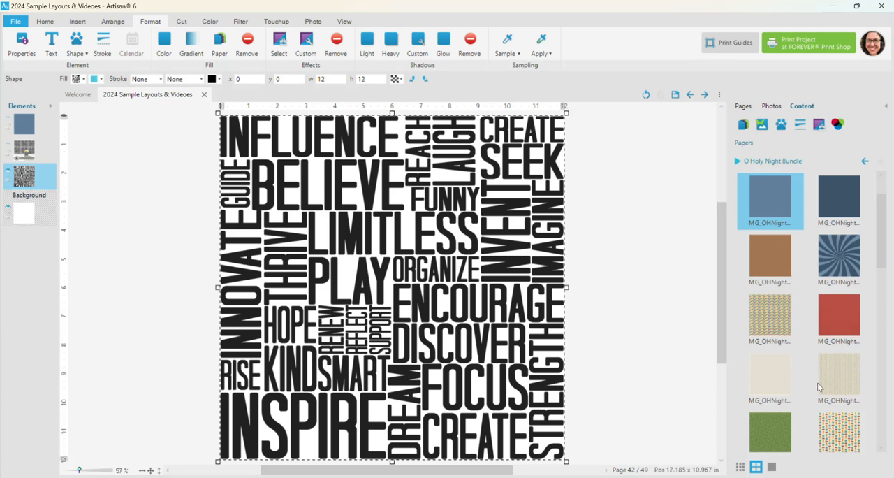
left_click(770, 367)
right_click(770, 367)
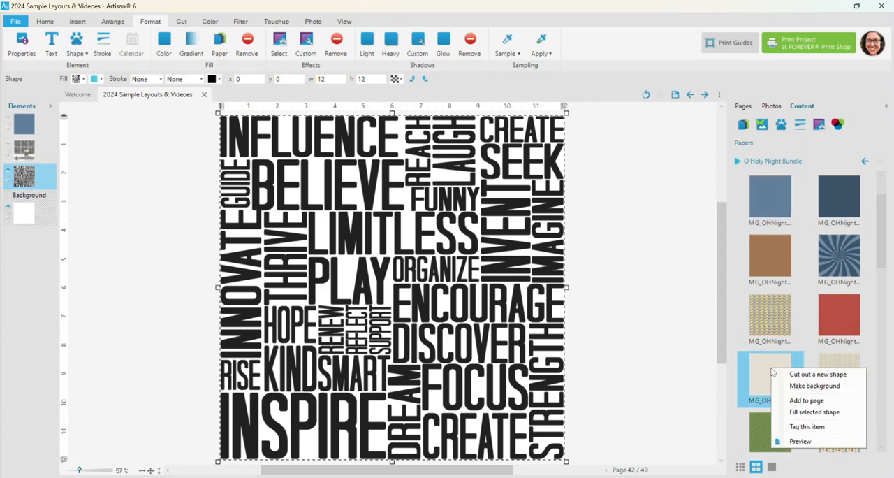
left_click(792, 405)
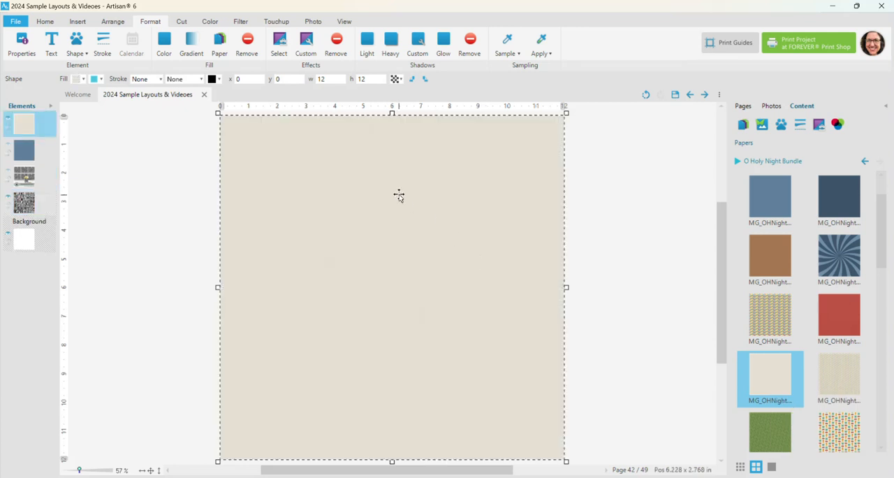
Step: Add a custom blend layer effect to the cream paper and paste the copied word overlay as its pattern
right_click(365, 130)
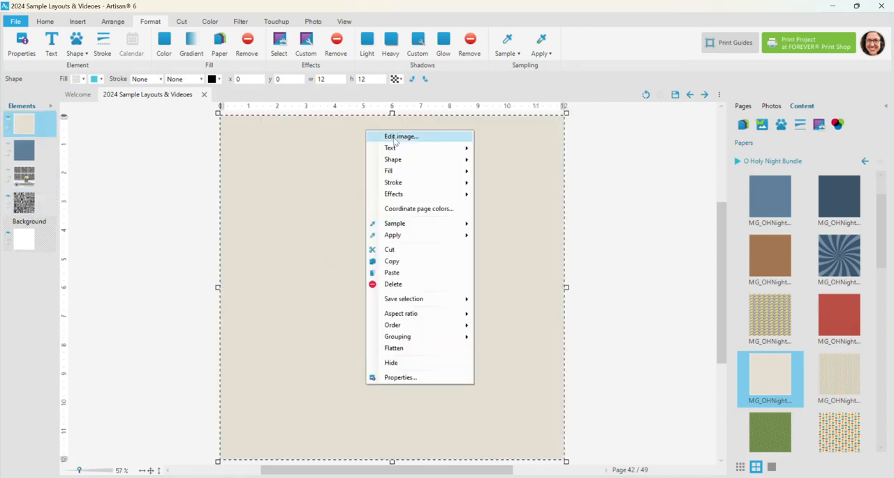
mouse_move(403, 195)
left_click(515, 200)
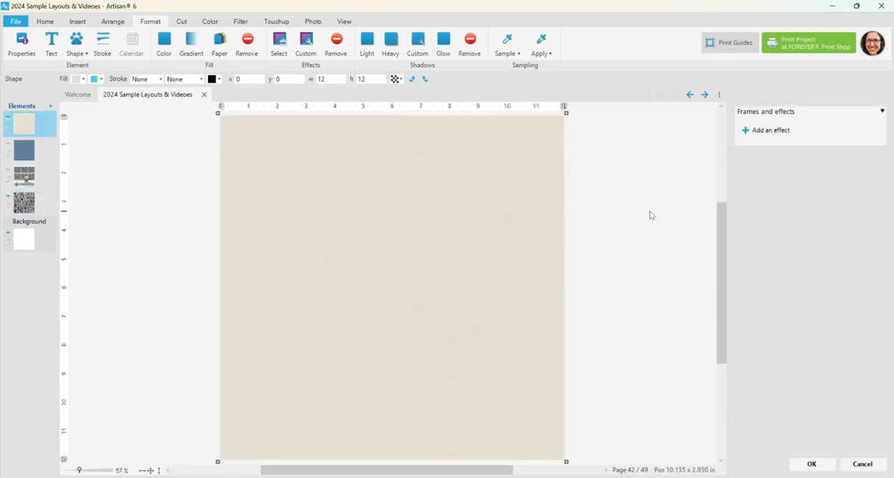
left_click(770, 130)
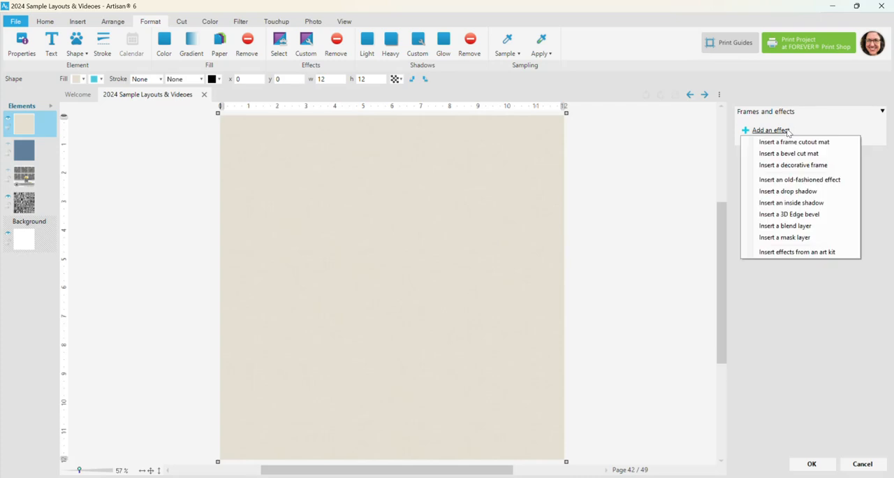
left_click(784, 226)
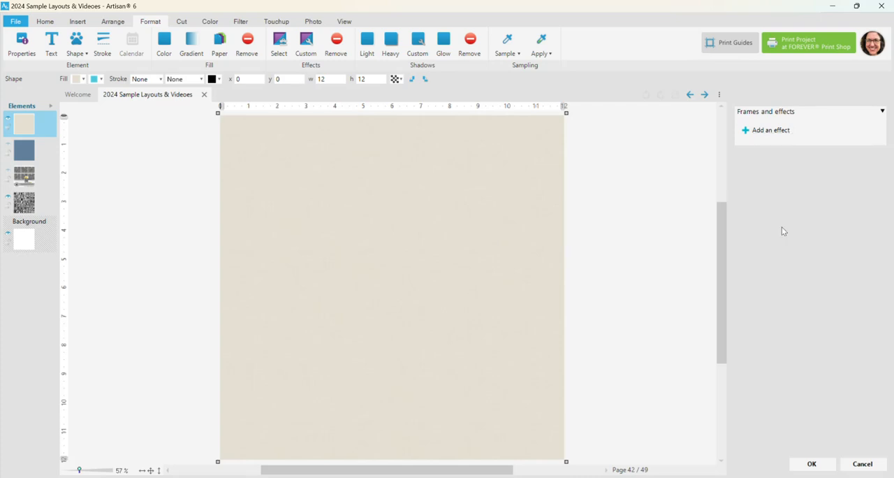
left_click(780, 229)
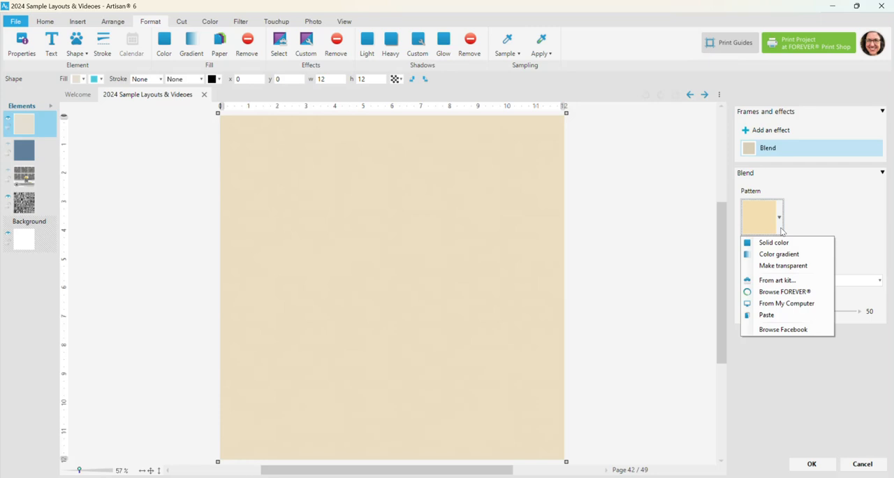
left_click(765, 315)
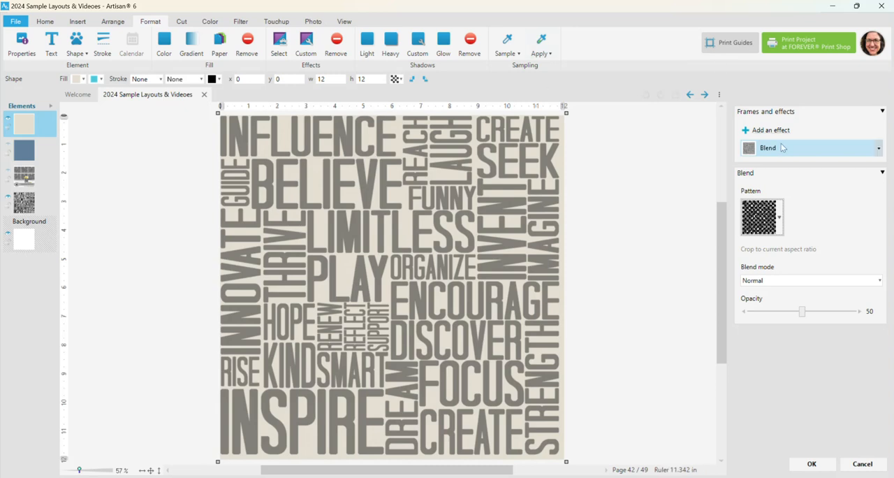
Step: Try the Color dodge, Darken and Darker color blend modes on the cream paper's word pattern
left_click(773, 281)
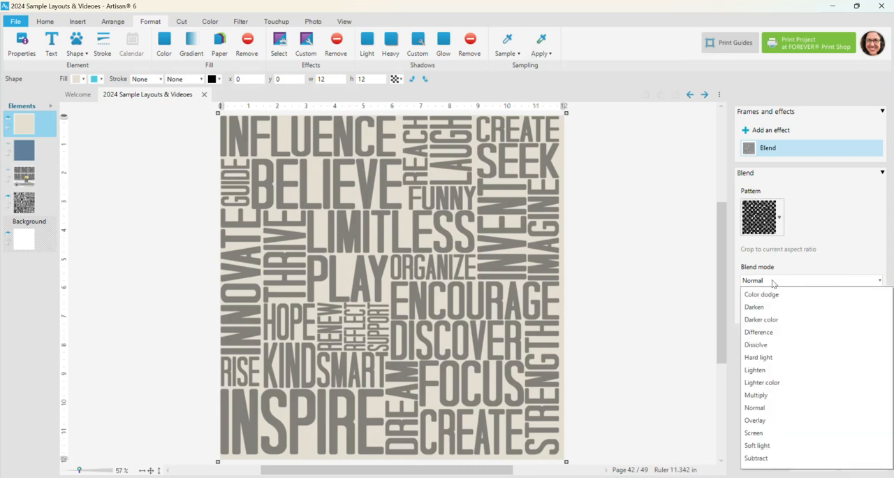
left_click(761, 294)
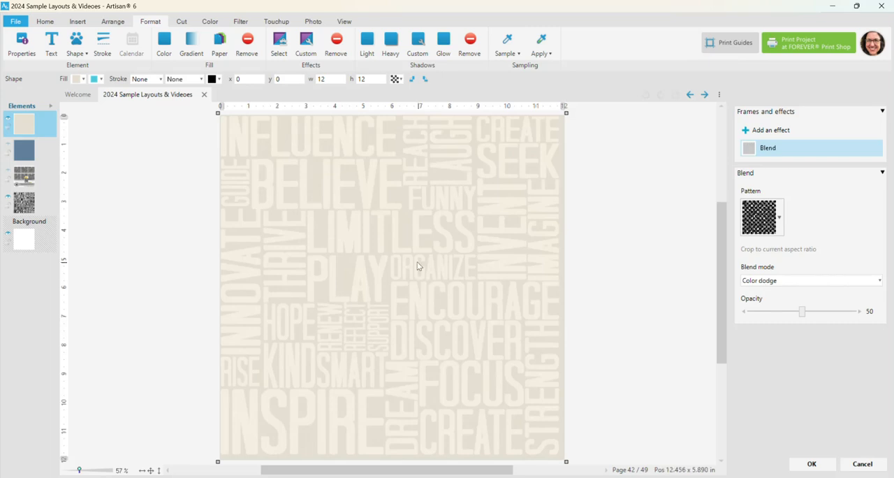
left_click(767, 281)
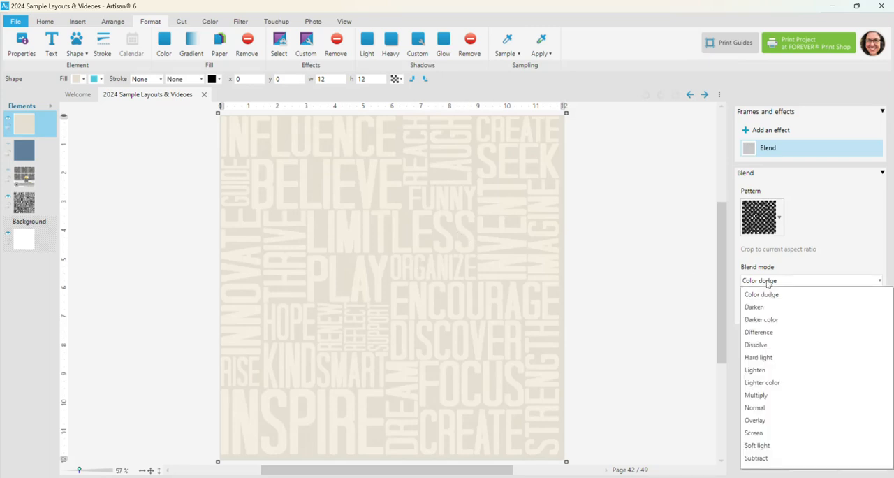
left_click(767, 307)
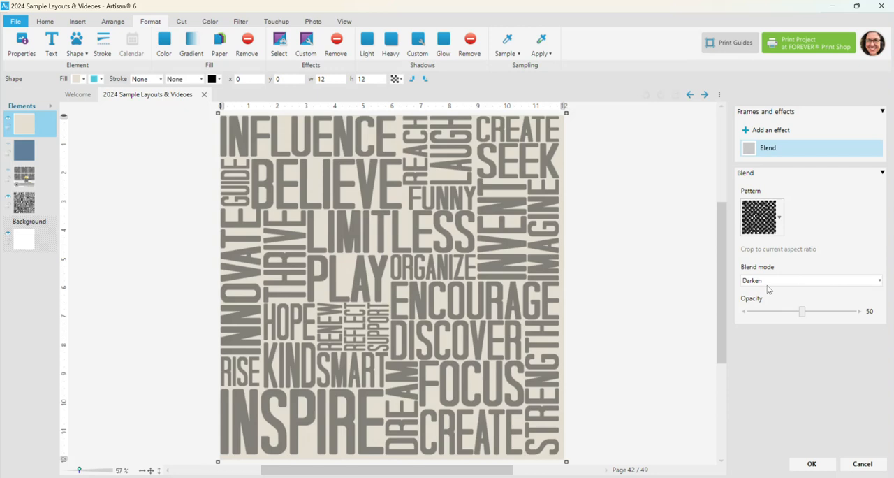
left_click(766, 281)
left_click(765, 317)
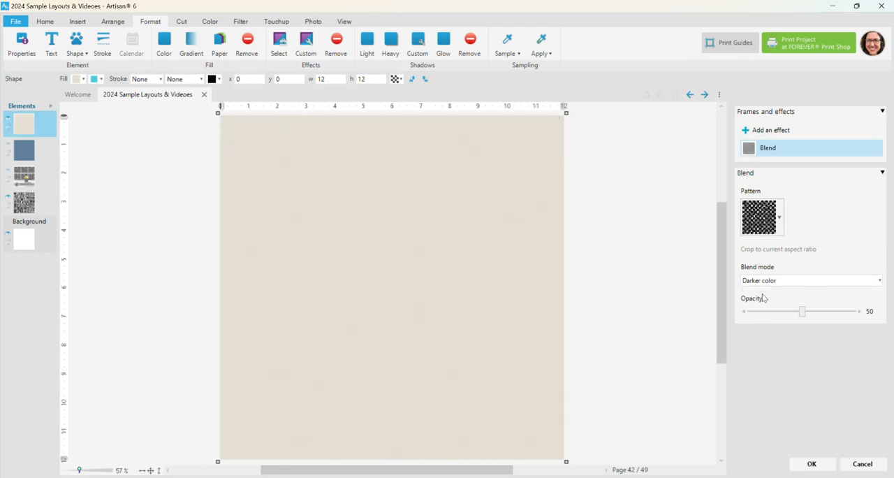
Step: Set the blend opacity to 61 and try the Lighter color blend mode, including at a higher opacity
left_click(767, 311)
left_click(814, 314)
left_click(772, 283)
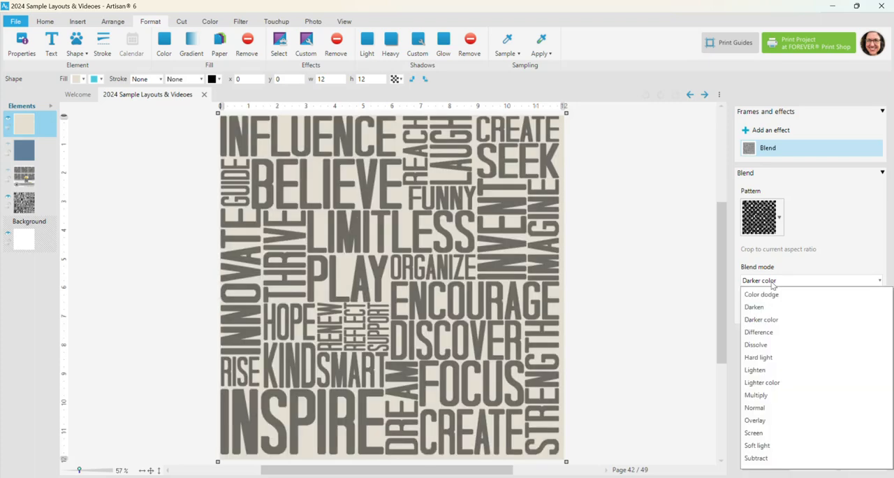
left_click(760, 382)
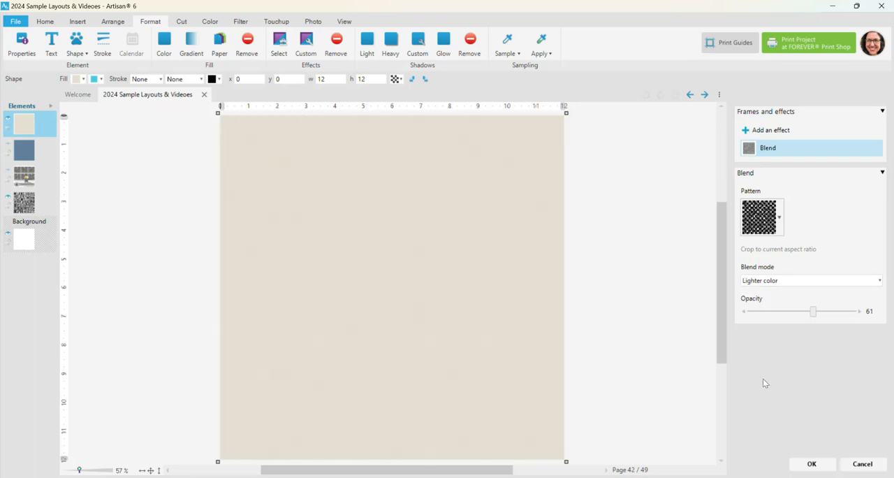
left_click(846, 313)
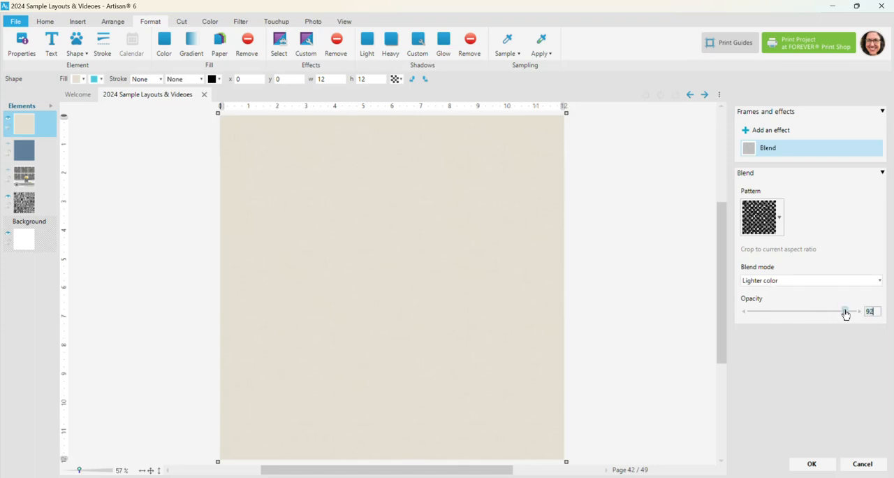
Step: Try the Overlay blend mode at 33 opacity and discard the blend effect from the cream paper
left_click(773, 282)
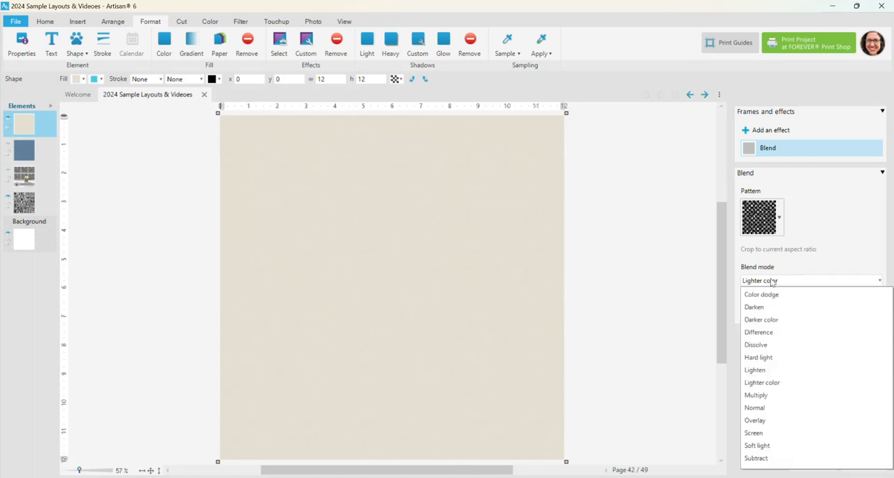
left_click(758, 419)
left_click(761, 313)
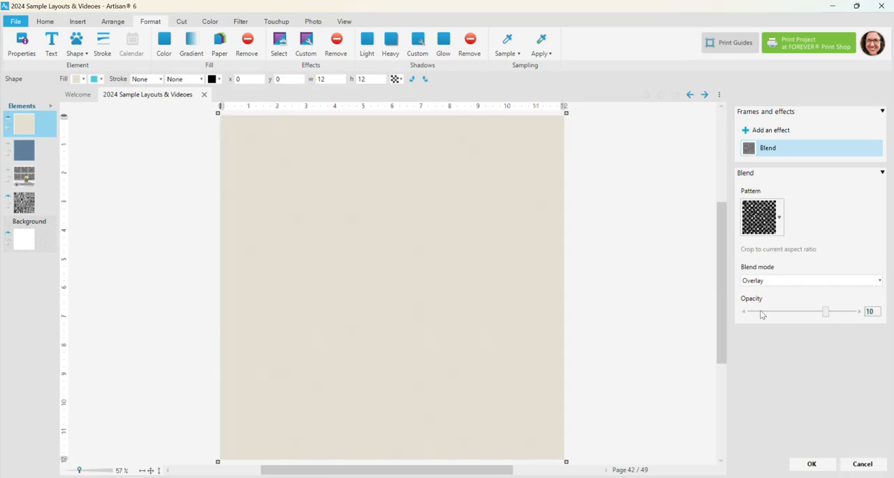
left_click(786, 312)
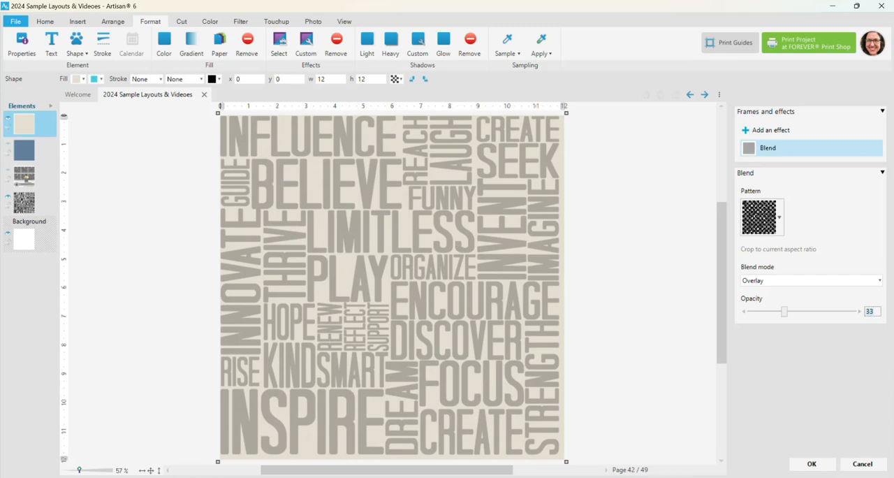
left_click(861, 463)
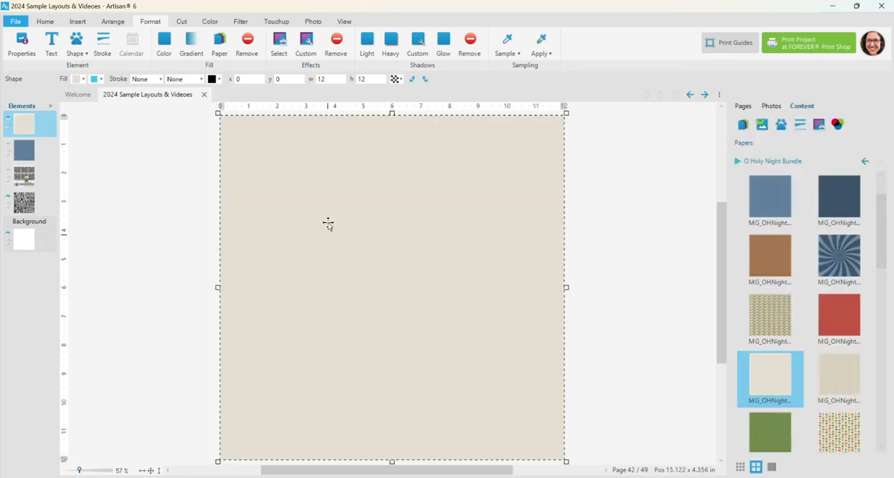
Step: Hide the cream paper element and select the near-black word overlay beneath it
left_click(7, 123)
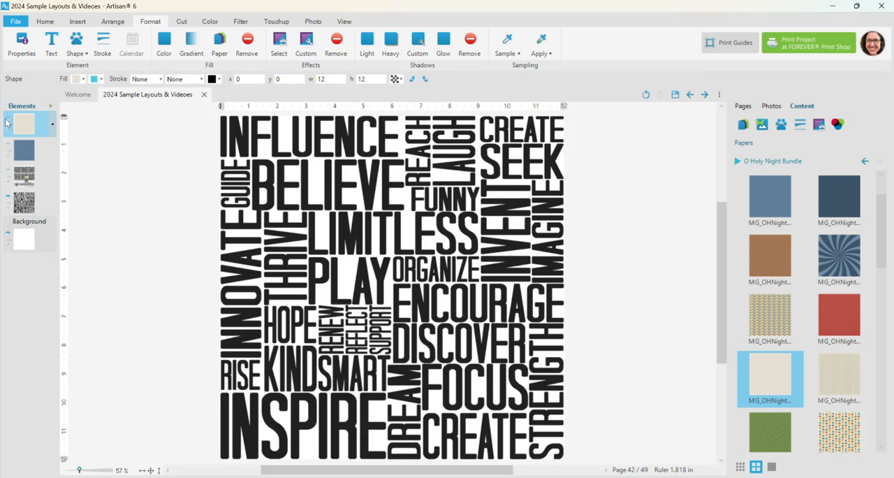
left_click(301, 202)
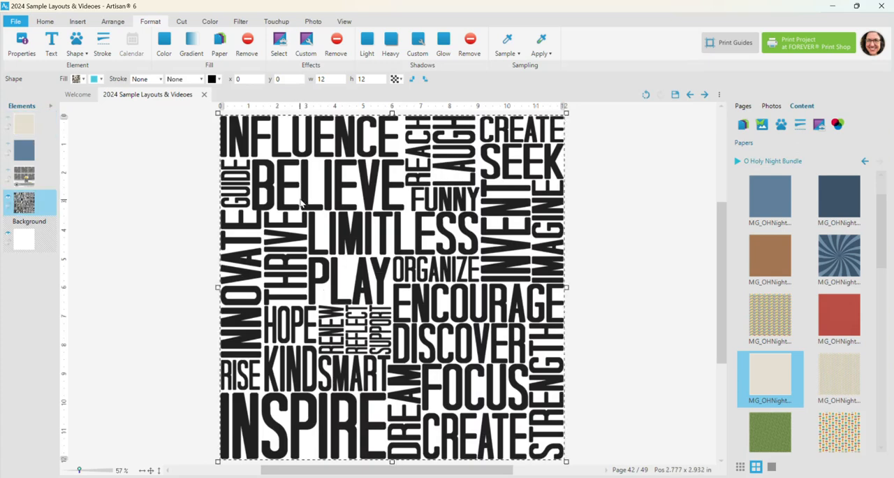
Step: Paint the letters P, L and A of the word PLAY dark red using a hard round brush with diameter 71
scroll(314, 274, "up", 4)
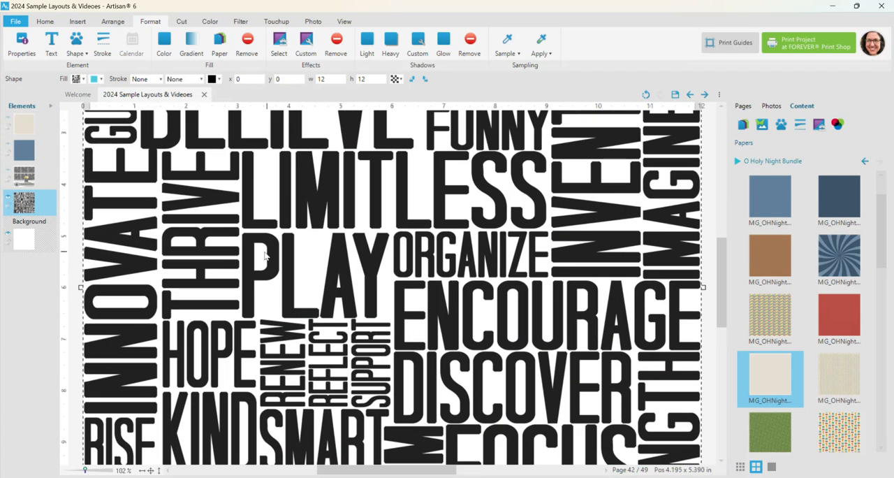
scroll(277, 253, "up", 4)
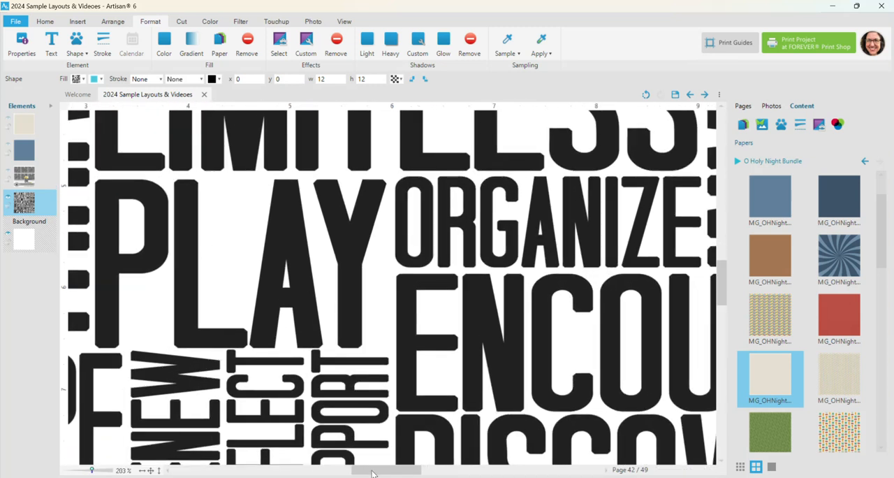
left_click_drag(373, 474, 364, 473)
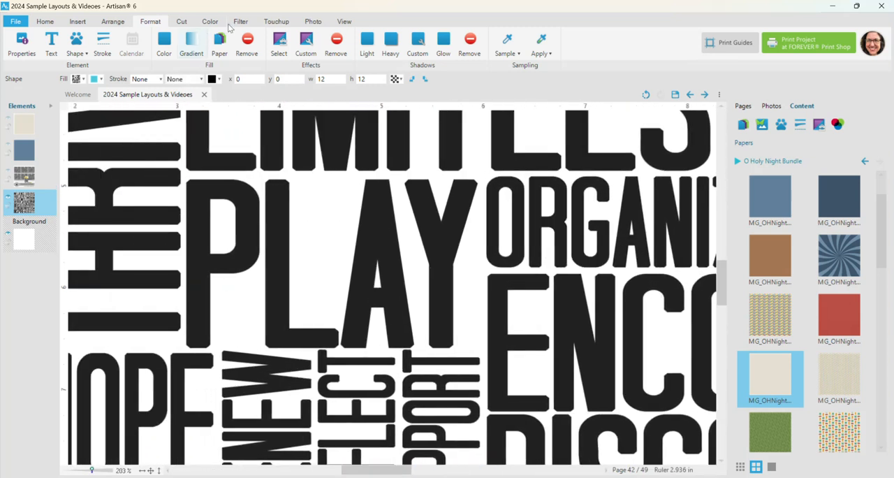
left_click(276, 22)
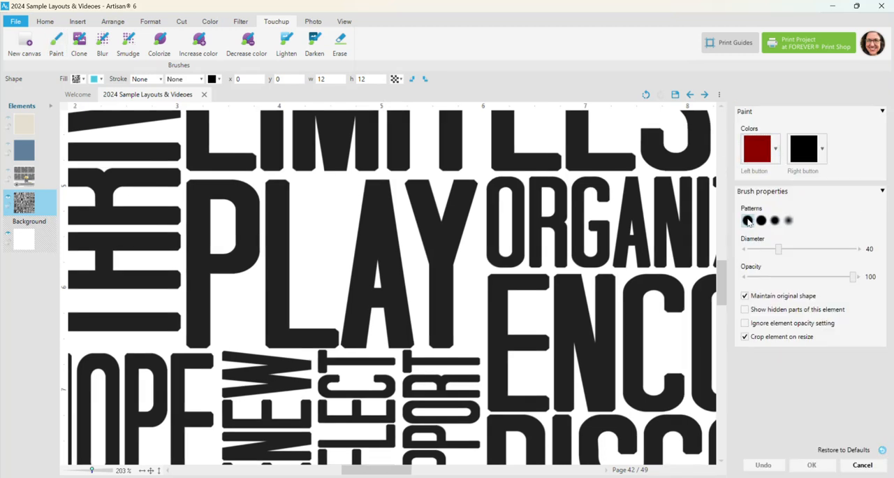
key("bracketright")
key("bracketright")
key("bracketright")
key("bracketright")
key("bracketright")
key("bracketright")
key("bracketright")
key("bracketright")
key("bracketright")
key("bracketright")
key("bracketright")
key("bracketright")
key("bracketright")
key("bracketright")
key("bracketright")
key("bracketright")
key("bracketright")
key("bracketright")
key("bracketright")
key("bracketright")
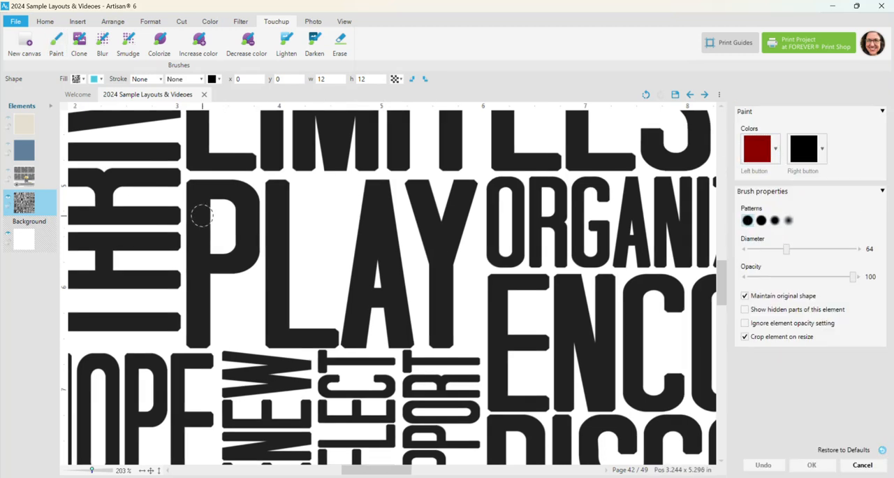
mouse_move(194, 188)
left_mouse_down()
mouse_move(196, 342)
mouse_move(206, 338)
mouse_move(207, 315)
left_mouse_up()
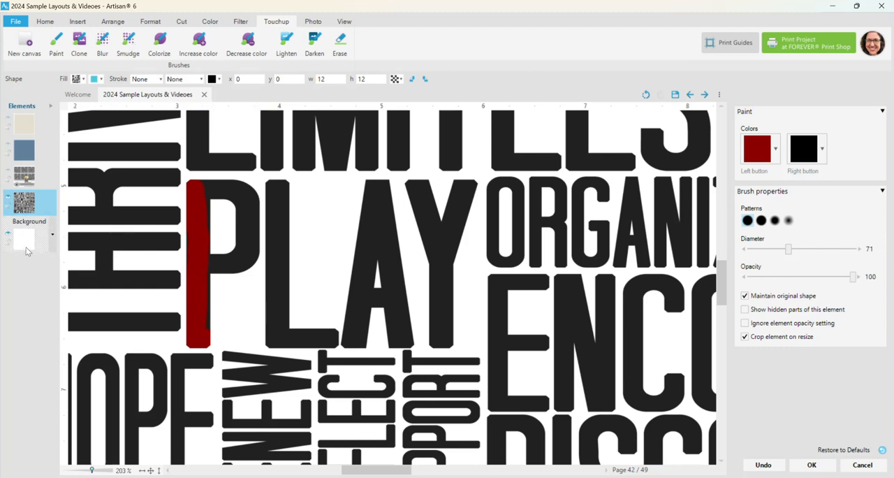
mouse_move(202, 334)
left_mouse_down()
mouse_move(220, 264)
mouse_move(250, 259)
mouse_move(249, 212)
mouse_move(233, 188)
mouse_move(193, 188)
mouse_move(212, 241)
mouse_move(230, 253)
mouse_move(231, 199)
mouse_move(250, 224)
mouse_move(244, 247)
mouse_move(199, 268)
mouse_move(197, 231)
mouse_move(223, 219)
left_mouse_up()
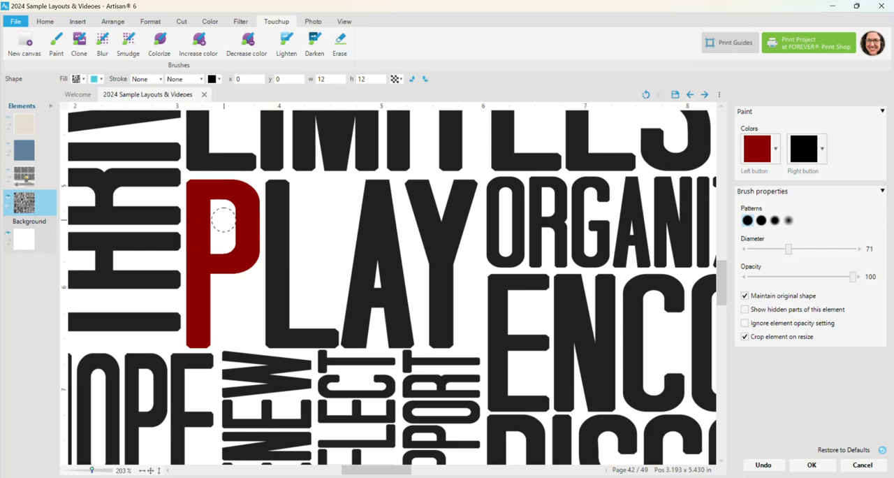
mouse_move(260, 188)
left_mouse_down()
mouse_move(287, 258)
mouse_move(287, 203)
mouse_move(273, 228)
mouse_move(275, 302)
mouse_move(264, 245)
mouse_move(271, 339)
mouse_move(339, 336)
mouse_move(285, 315)
mouse_move(289, 289)
mouse_move(282, 333)
mouse_move(390, 340)
mouse_move(353, 337)
mouse_move(350, 305)
mouse_move(378, 182)
mouse_move(409, 335)
mouse_move(386, 306)
mouse_move(369, 187)
mouse_move(355, 329)
mouse_move(377, 249)
mouse_move(371, 321)
mouse_move(388, 277)
mouse_move(399, 320)
left_mouse_up()
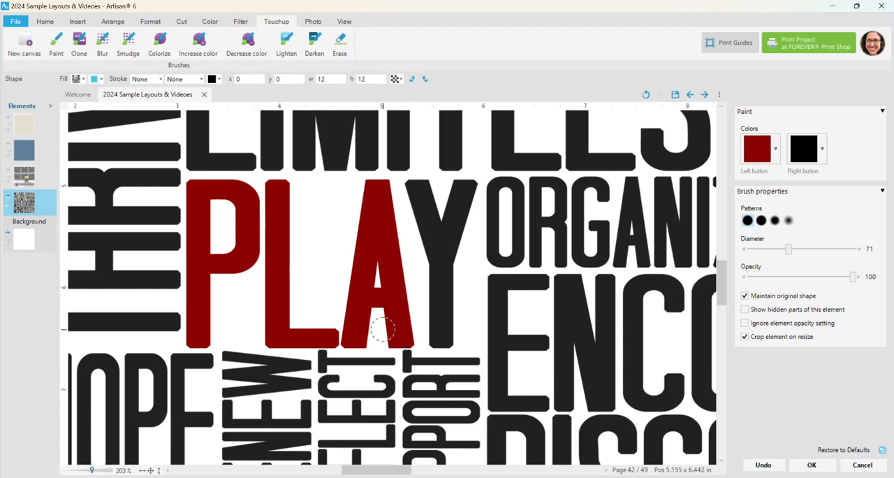
Step: Paint the letter Y of PLAY dark red with a brush diameter of 91 and apply the painting
scroll(383, 347, "up", 3)
scroll(384, 334, "down", 1)
scroll(384, 332, "down", 3)
scroll(393, 346, "down", 1)
scroll(411, 207, "up", 5)
mouse_move(413, 191)
left_mouse_down()
mouse_move(454, 201)
mouse_move(469, 189)
mouse_move(446, 245)
mouse_move(442, 340)
left_mouse_up()
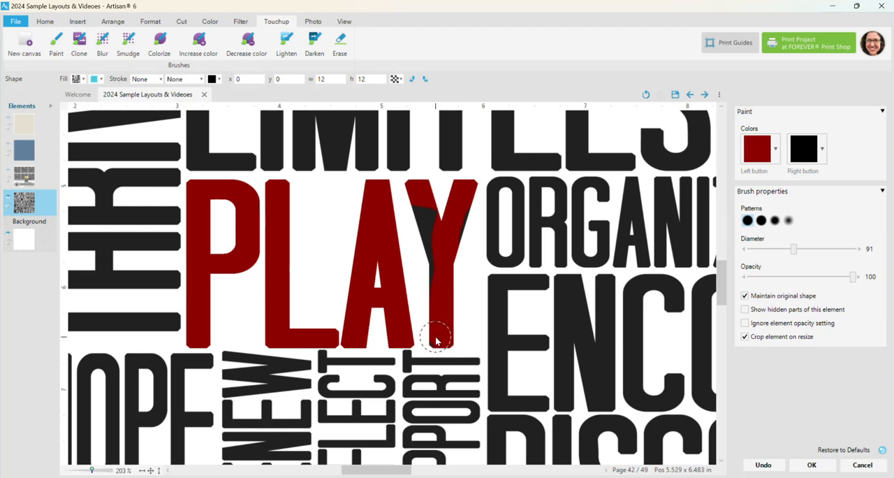
mouse_move(419, 245)
left_mouse_down()
mouse_move(414, 200)
mouse_move(425, 200)
mouse_move(453, 245)
mouse_move(463, 200)
mouse_move(489, 221)
left_mouse_up()
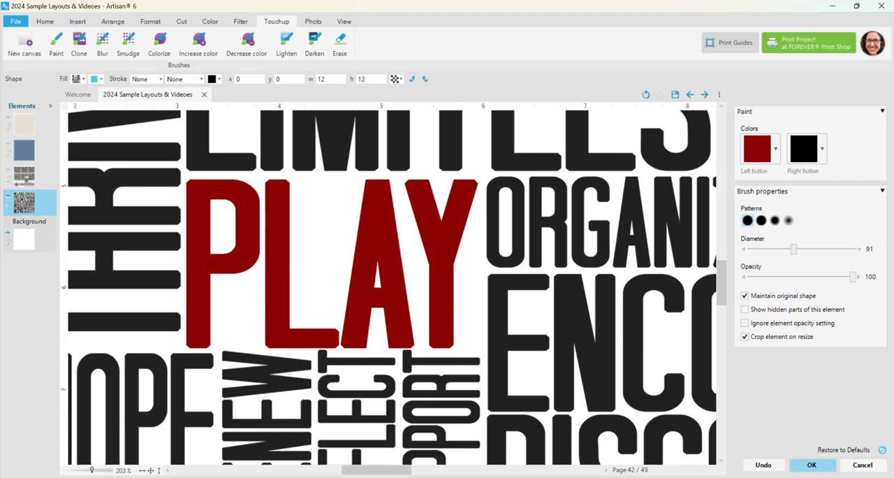
left_click(153, 471)
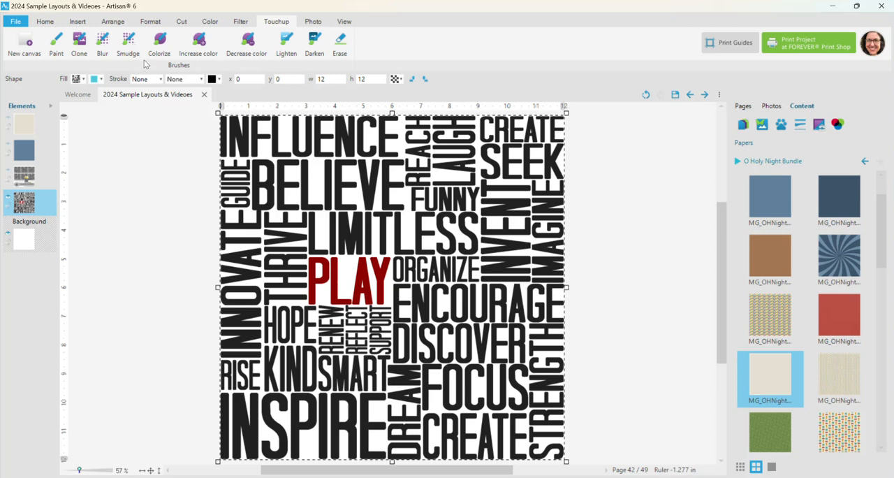
Step: Begin a straight-path custom cutout of the word PLAY, tracing beside the P and beneath the letters P and L
left_click(182, 22)
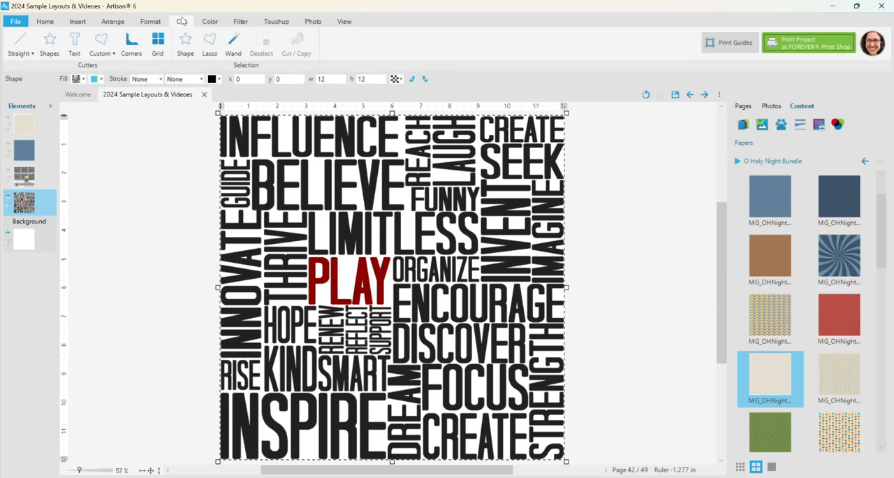
left_click(105, 53)
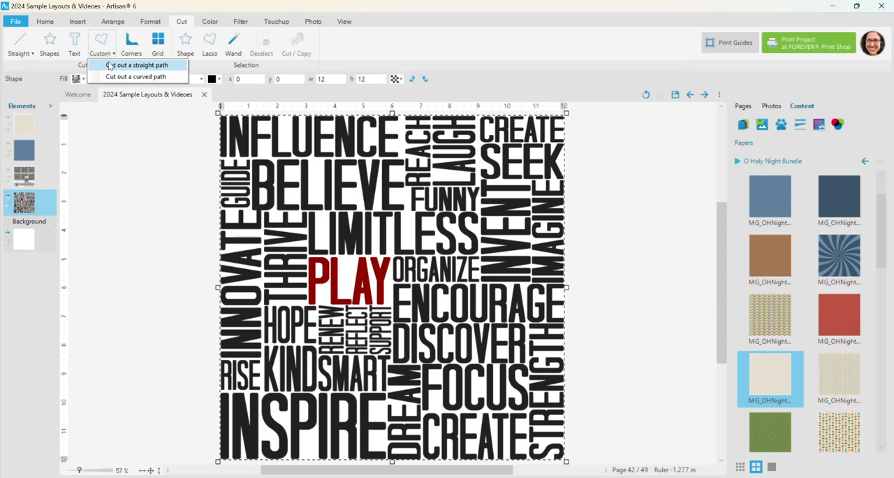
left_click(109, 65)
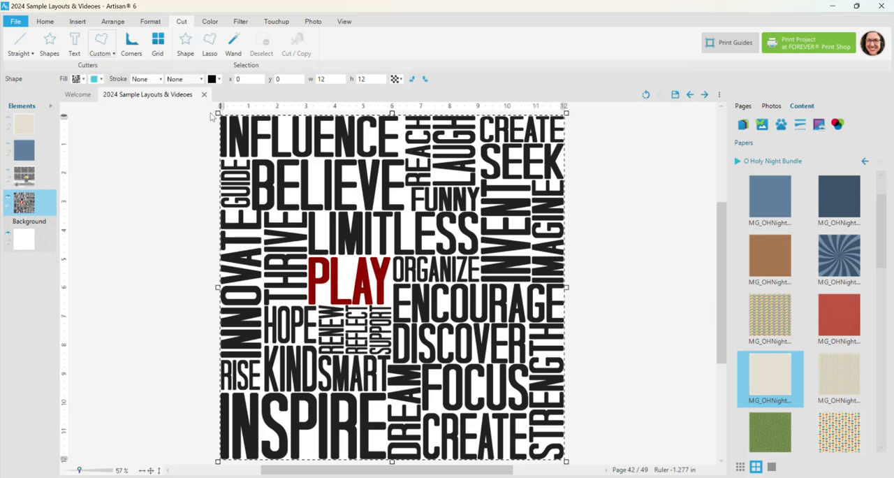
left_click_drag(79, 466, 91, 470)
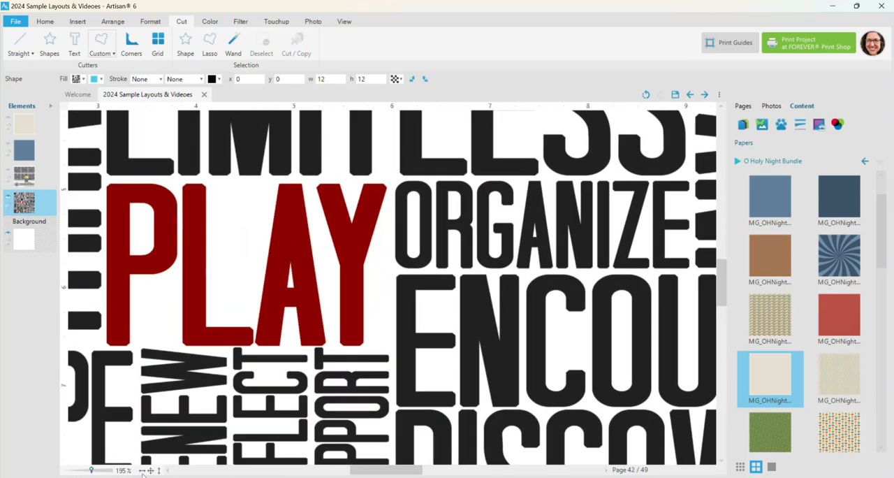
left_click_drag(377, 473, 365, 473)
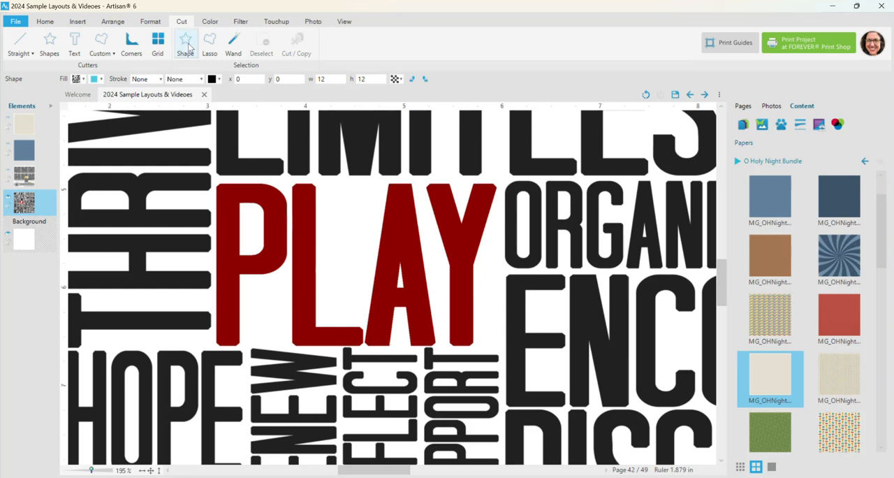
left_click(108, 59)
left_click(129, 64)
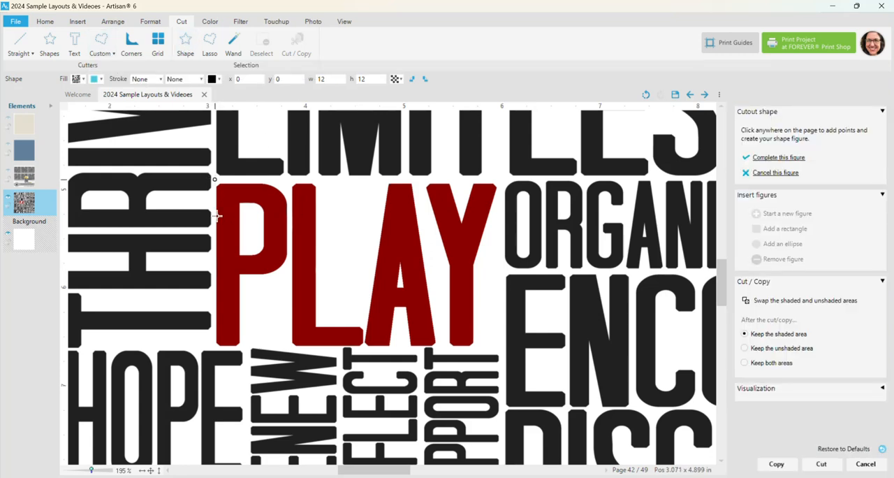
left_click(214, 253)
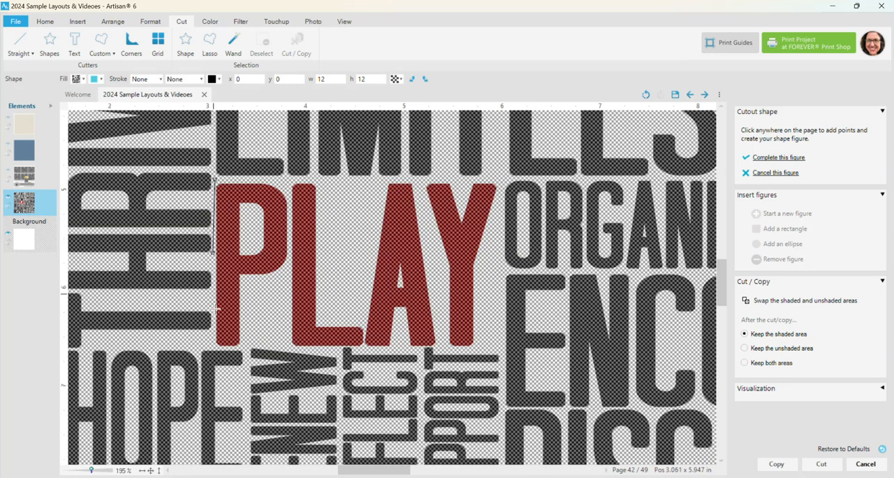
left_click(213, 347)
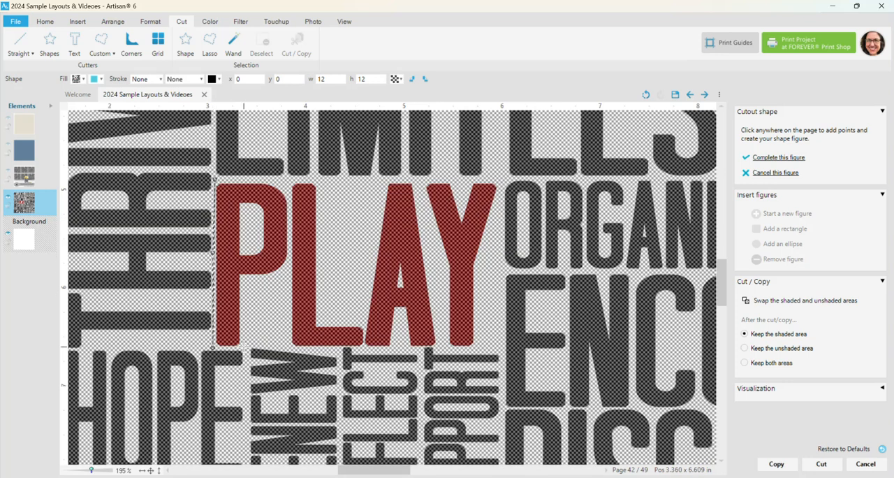
left_click(241, 346)
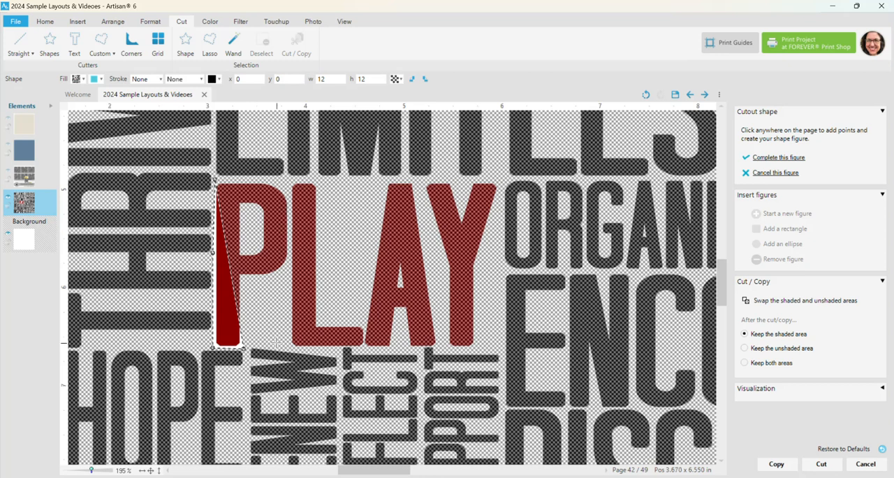
left_click(277, 342)
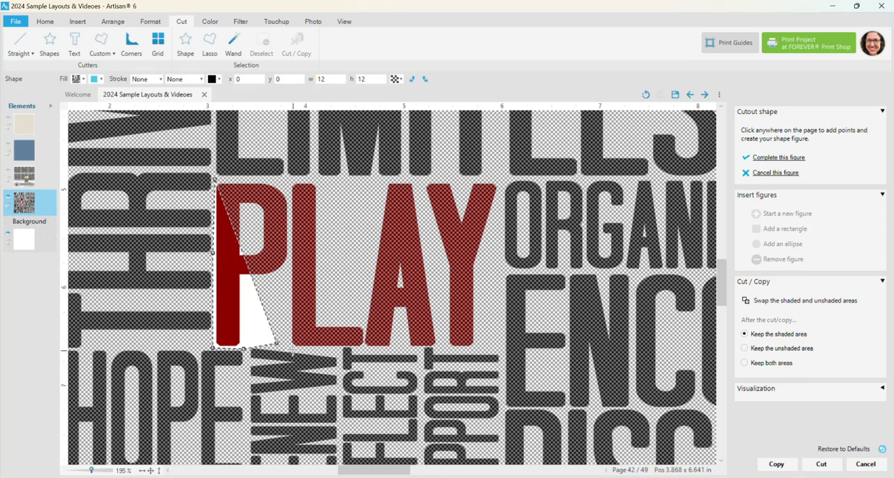
left_click(355, 347)
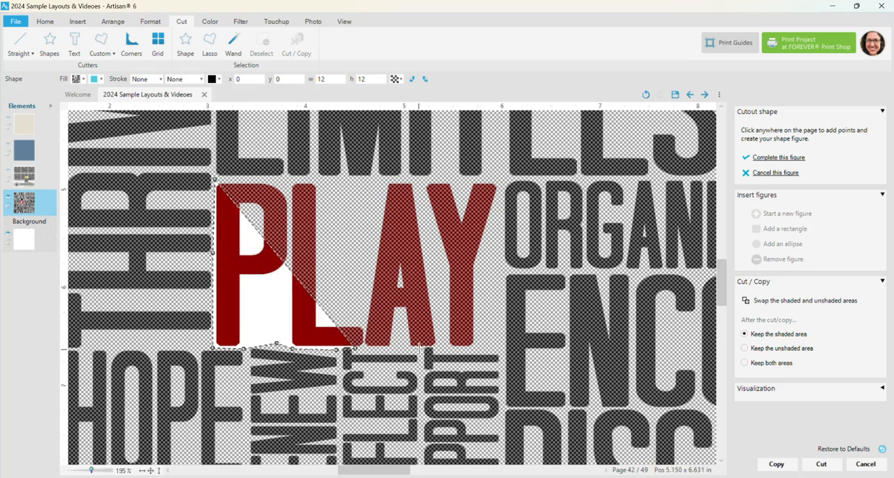
Step: Trace the cutout beneath the A and Y, up beside the Y, and complete the figure around PLAY
left_click(419, 347)
left_click(446, 349)
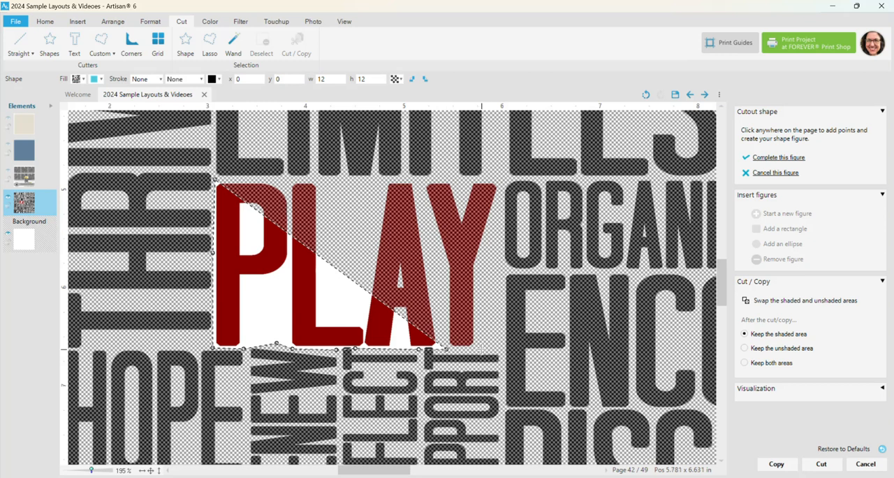
left_click(494, 240)
left_click(501, 179)
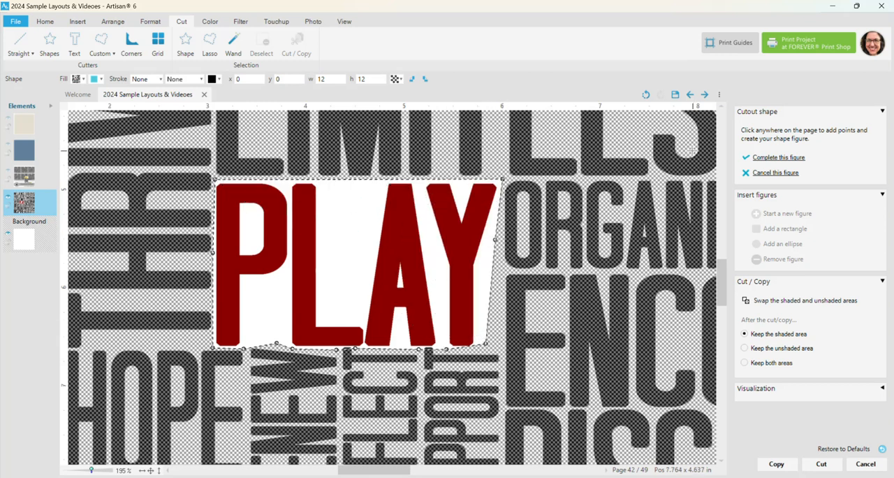
left_click(777, 158)
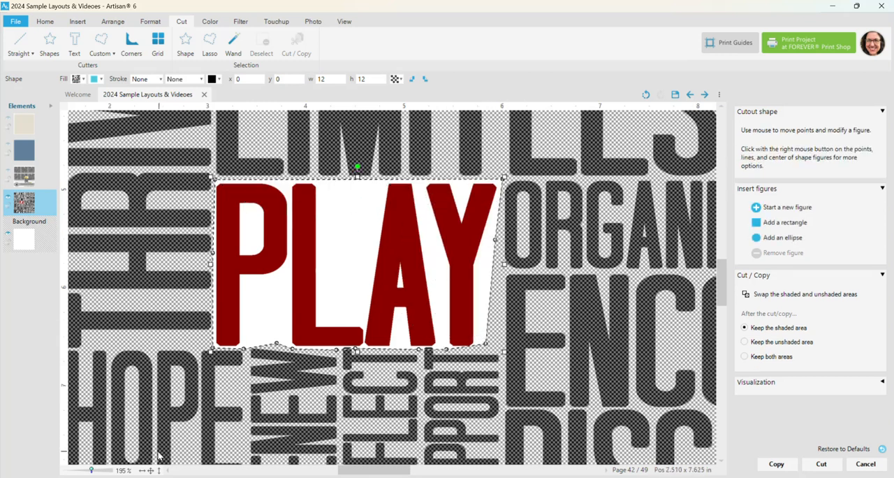
Step: Adjust the cutout's lower-edge points beneath L, A and Y so the path runs between PLAY and the words below
left_click_drag(90, 470, 98, 470)
left_click_drag(281, 416, 317, 408)
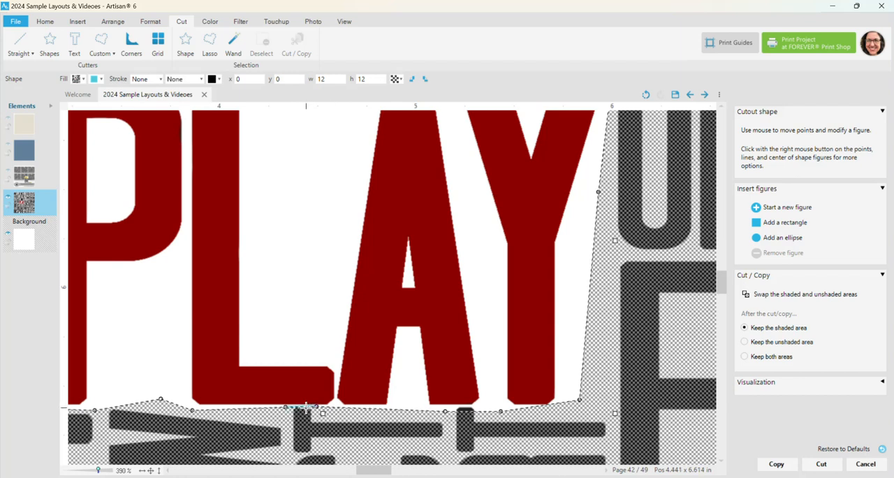
left_click(302, 405)
left_click_drag(446, 411, 454, 405)
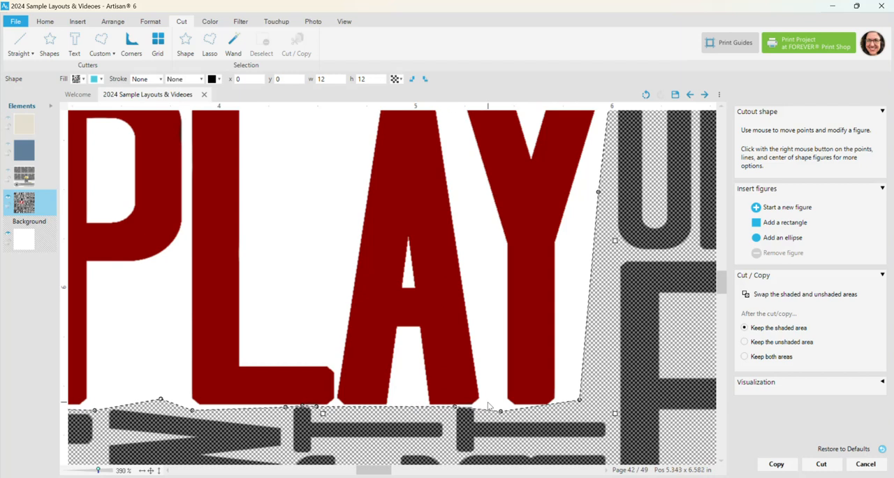
left_click(482, 407)
left_click_drag(549, 404, 551, 411)
Step: Cut the overlay along the figure while keeping both areas, and try moving the separate PLAY piece
left_click_drag(99, 469, 96, 470)
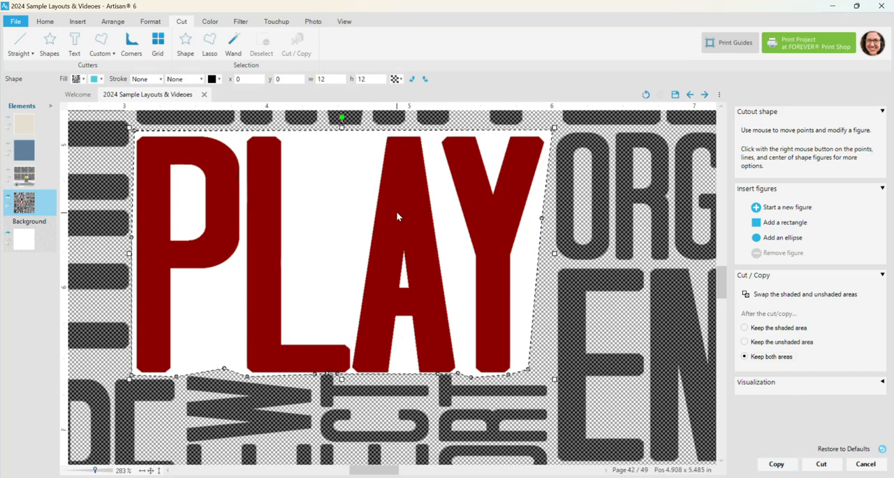
left_click(830, 468)
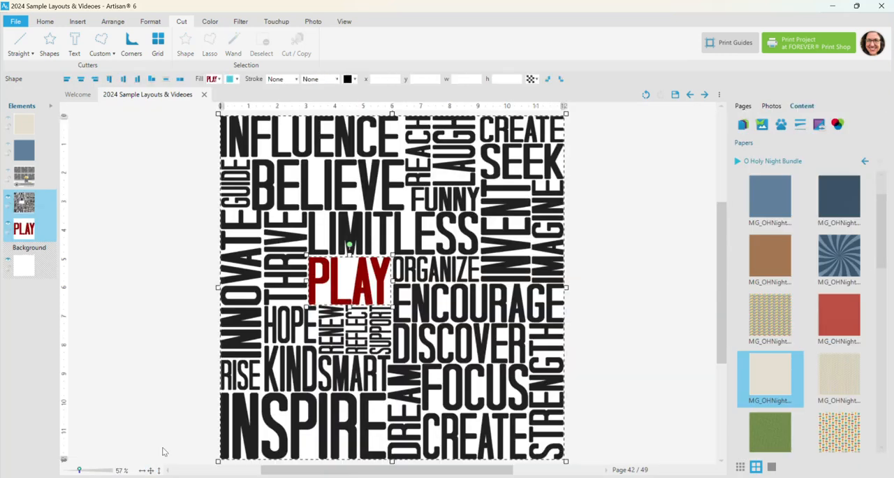
left_click_drag(375, 282, 312, 274)
left_click(162, 215)
Step: Fill the PLAY piece with the textured red paper from the O Holy Night Bundle
scroll(813, 368, "down", 3)
scroll(816, 364, "down", 5)
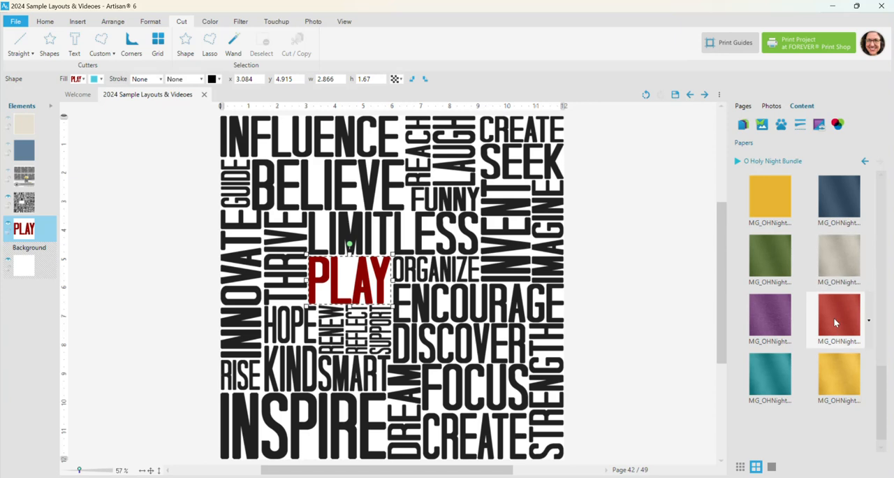
right_click(835, 323)
left_click(843, 363)
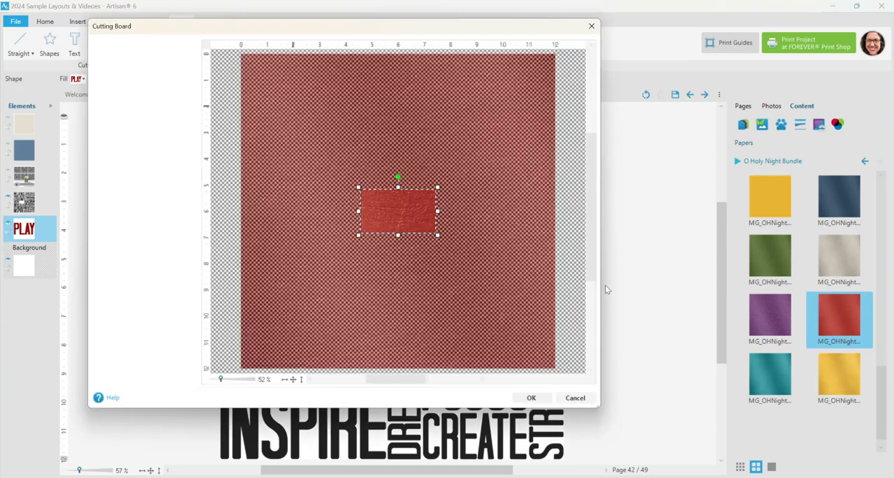
left_click(532, 452)
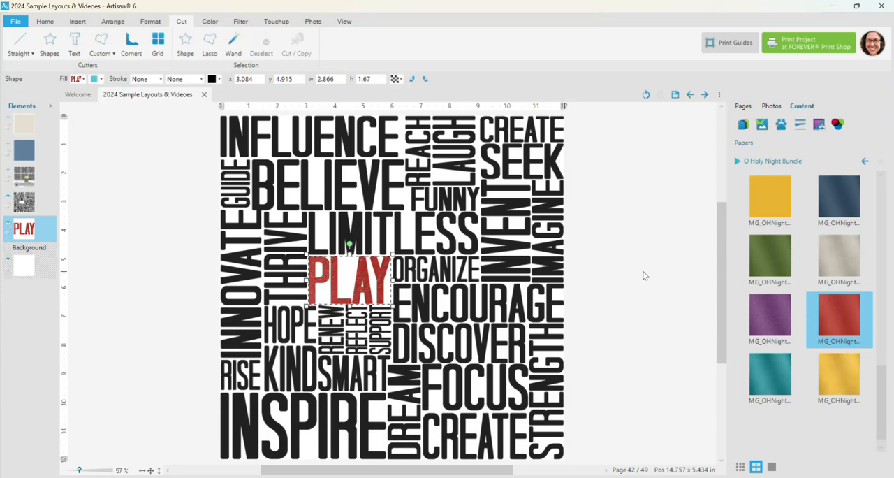
Step: Select the remaining black word overlay and fill it with the solid muted blue paper from the O Holy Night Bundle
scroll(354, 286, "up", 3)
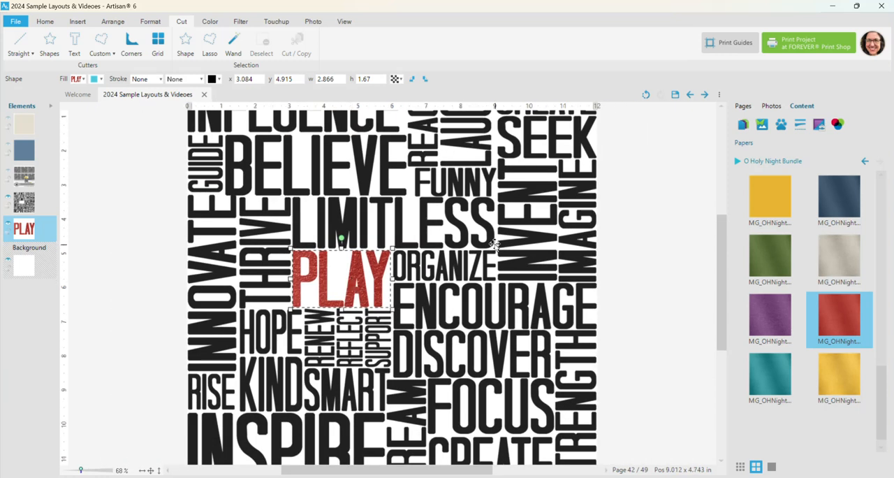
scroll(800, 343, "down", 2)
scroll(807, 350, "up", 3)
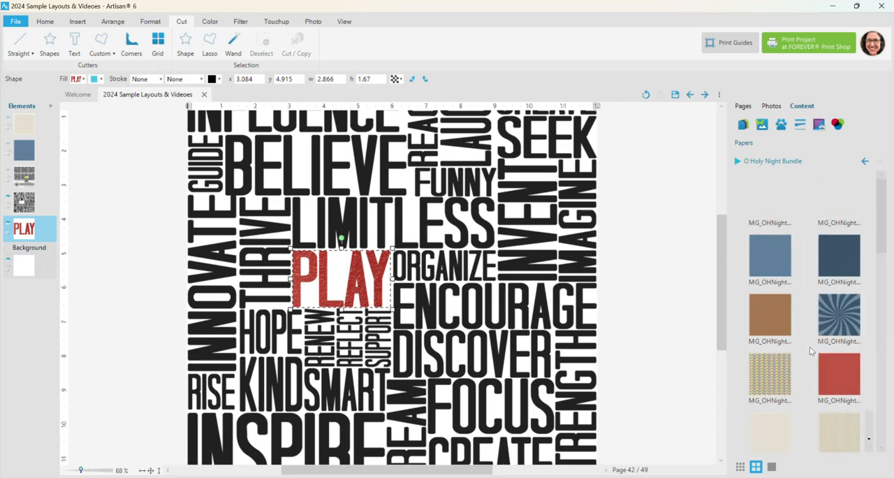
left_click(769, 251)
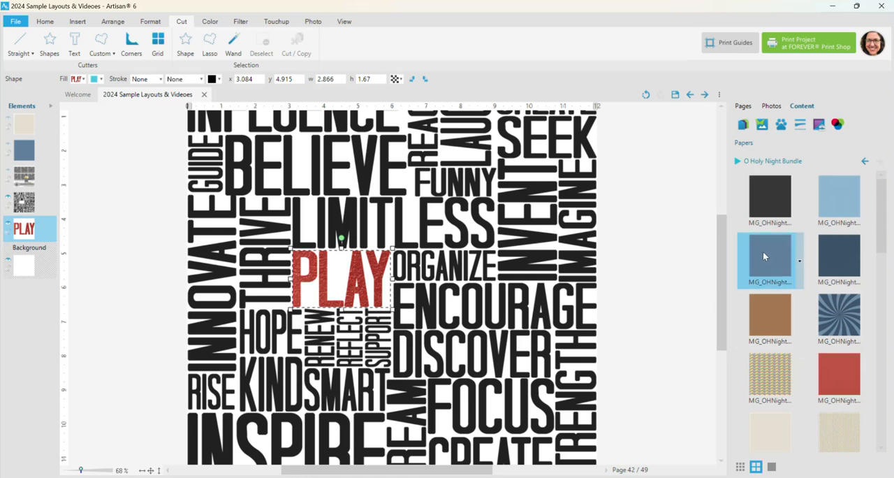
left_click(471, 185)
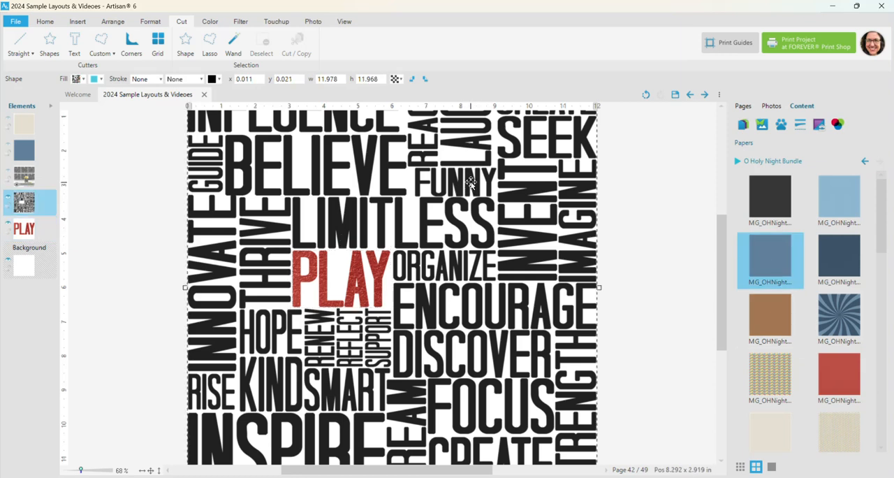
right_click(762, 257)
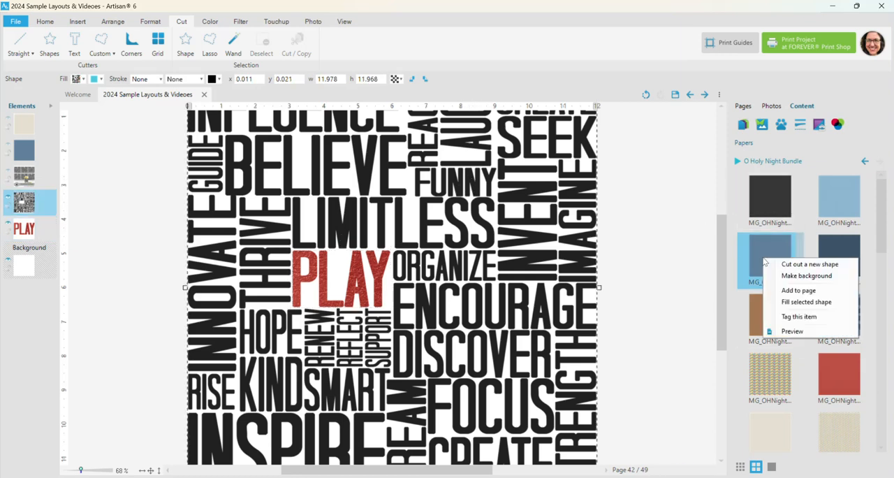
left_click(780, 301)
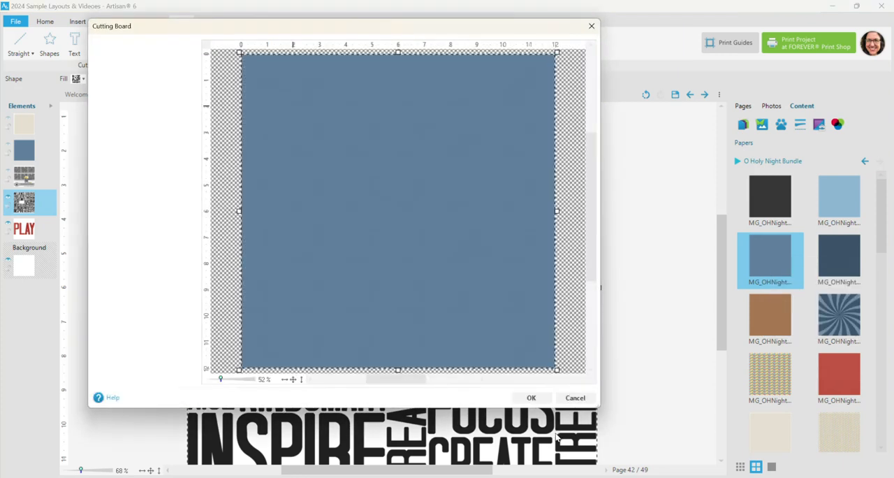
left_click(533, 398)
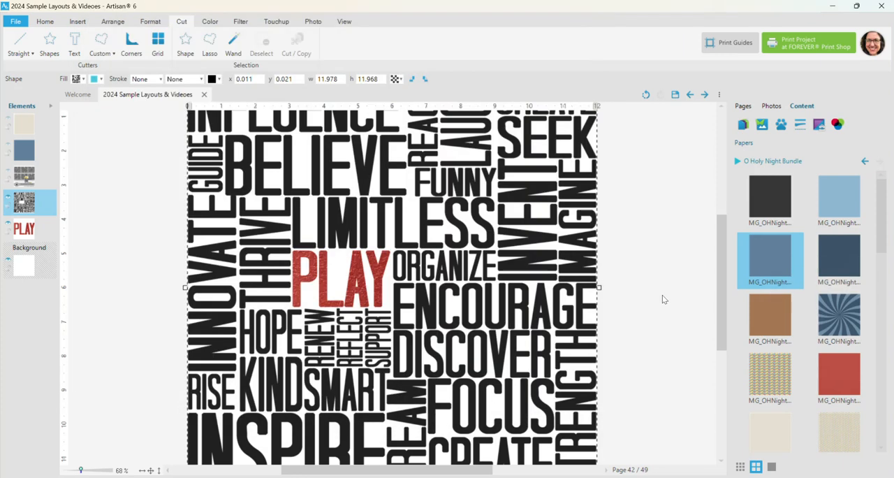
Step: Try the Texture surface filter with the Block sample and amplification 4.3 on the blue words, and preview it
left_click(242, 20)
left_click(236, 43)
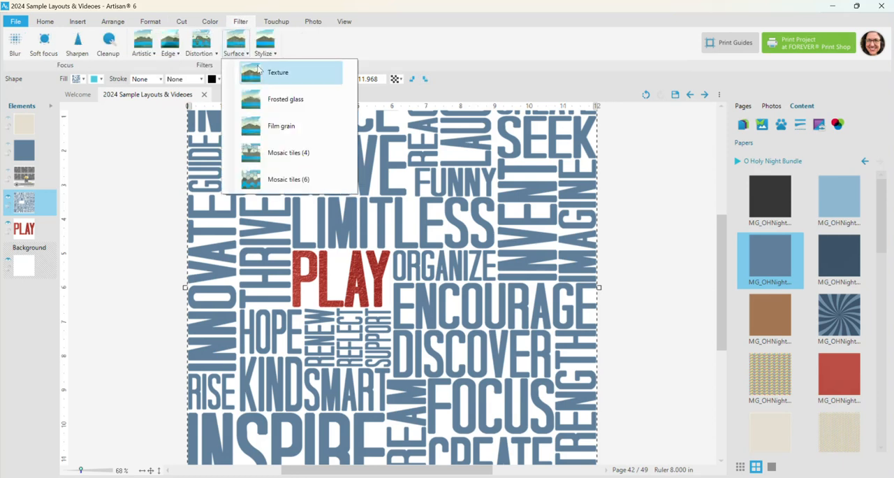
left_click(258, 71)
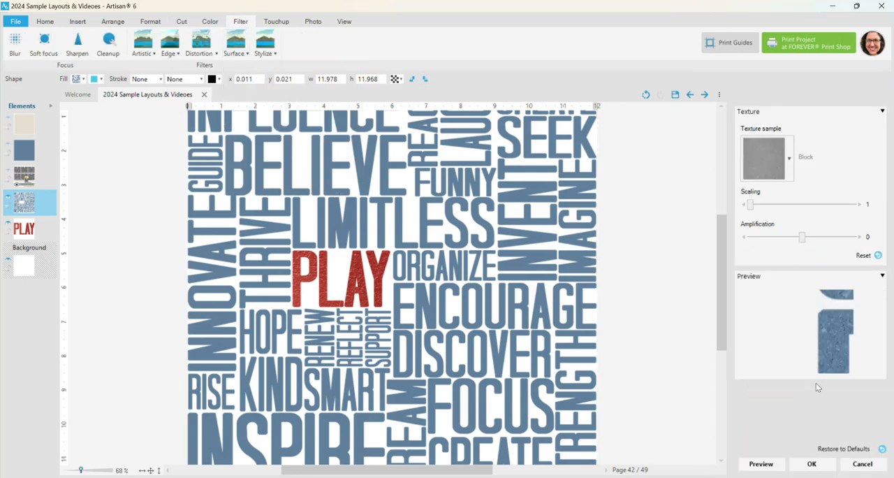
left_click(761, 464)
left_click(825, 238)
left_click(771, 459)
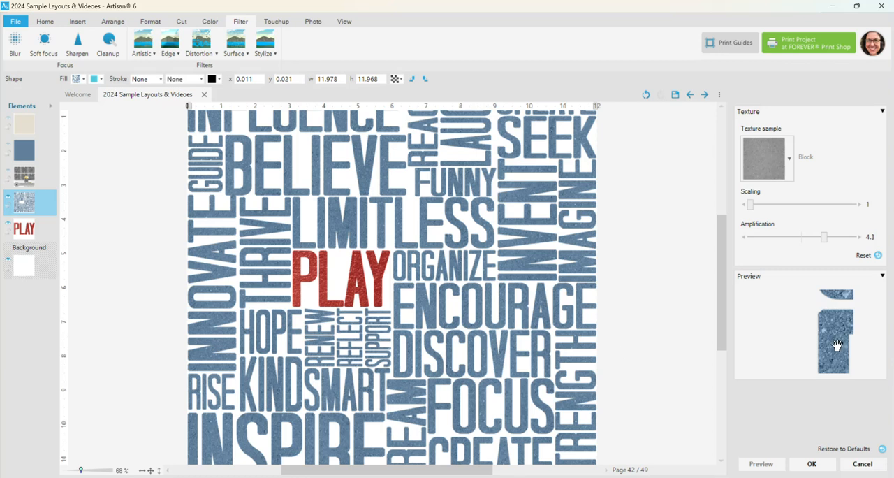
Step: Look through the available texture surface samples, keep the Block sample, and discard the Texture filter
left_click(789, 164)
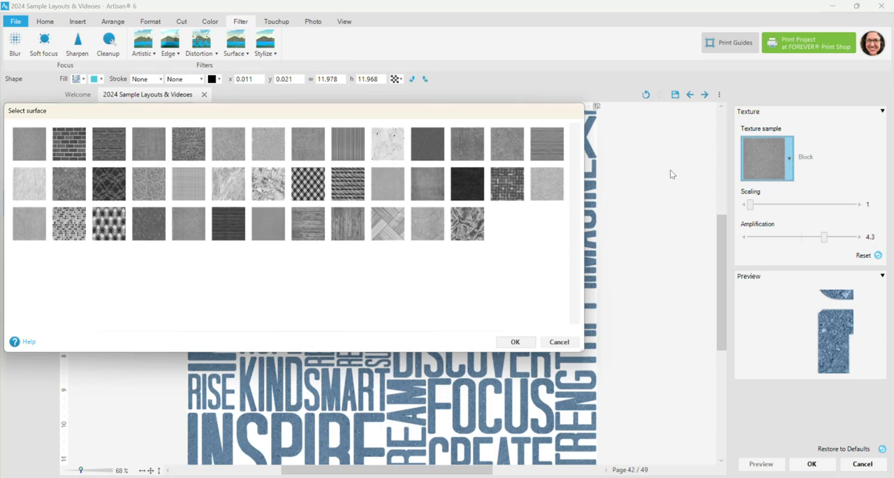
left_click(568, 342)
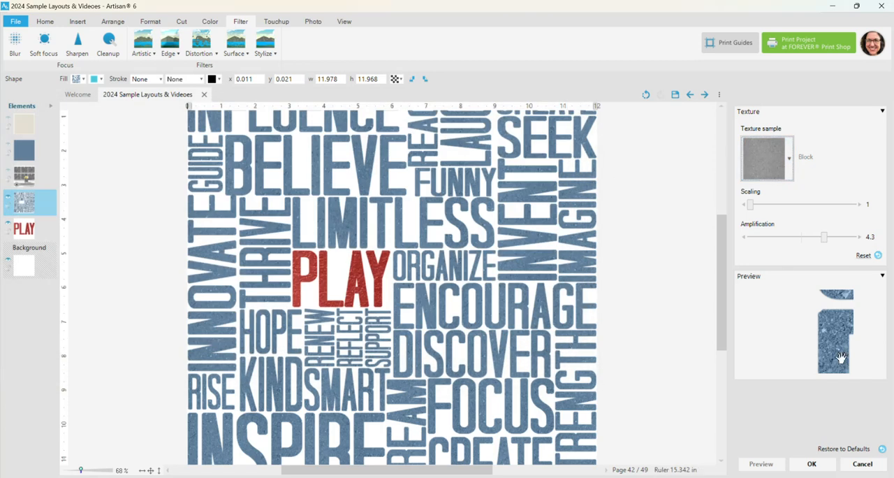
key("Escape")
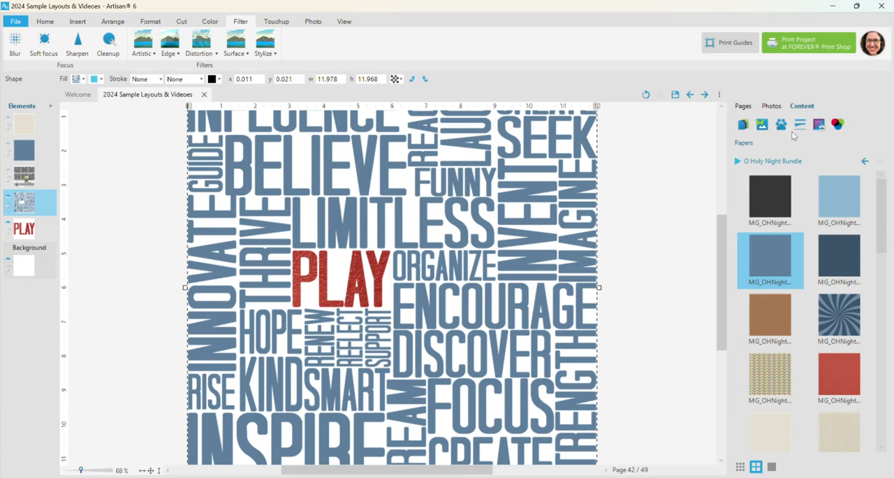
Step: Add a 3D Edge bevel effect to the blue words with amount 25, softness 4 and width 4
right_click(499, 171)
mouse_move(529, 237)
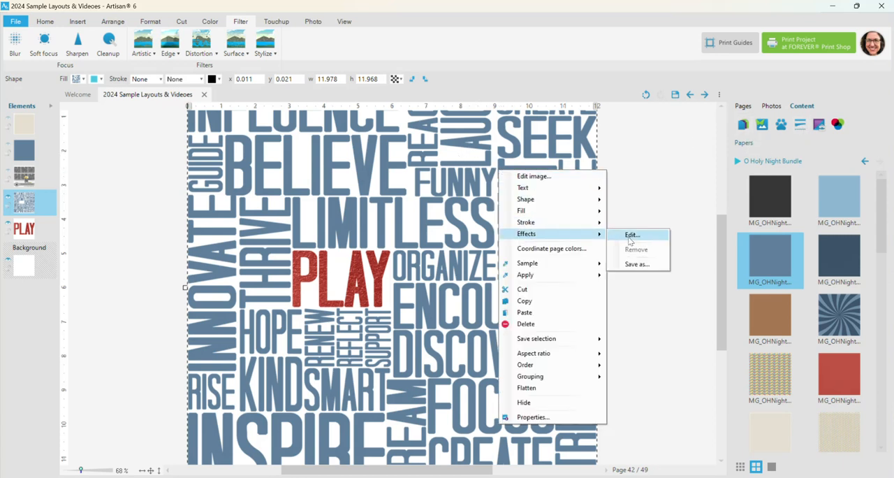
left_click(629, 240)
left_click(760, 131)
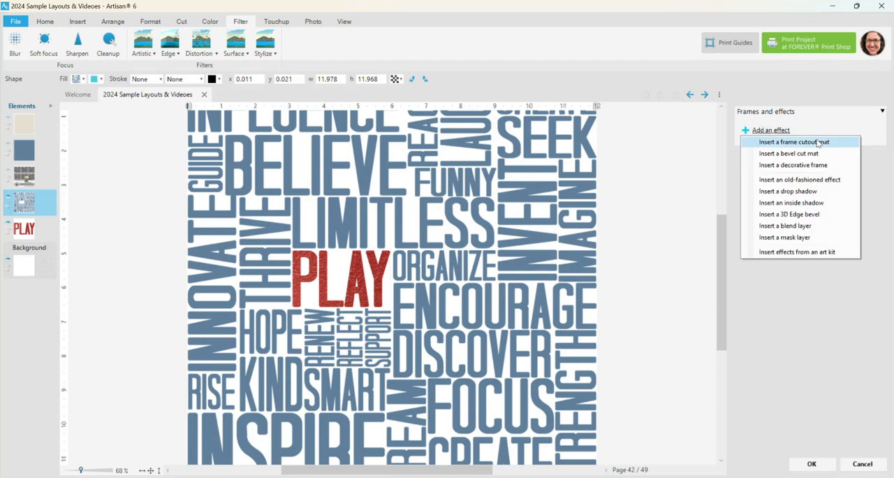
left_click(807, 219)
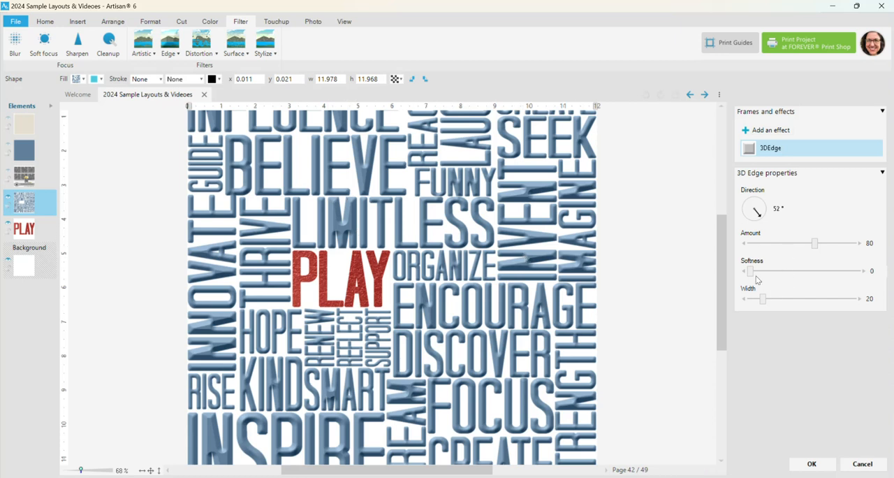
left_click(763, 244)
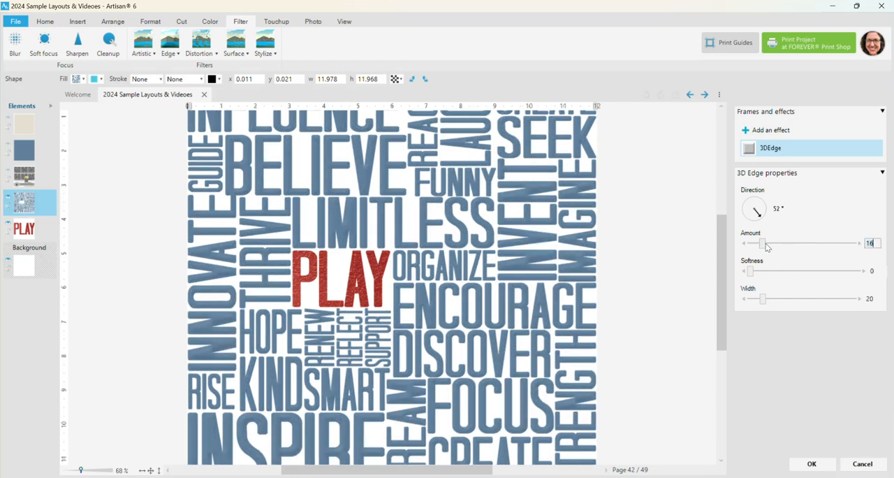
left_click(751, 298)
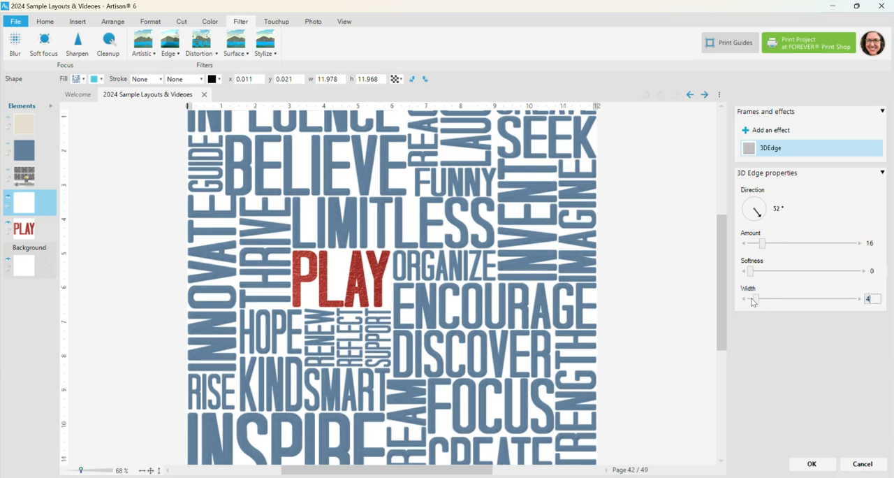
left_click_drag(745, 272, 754, 272)
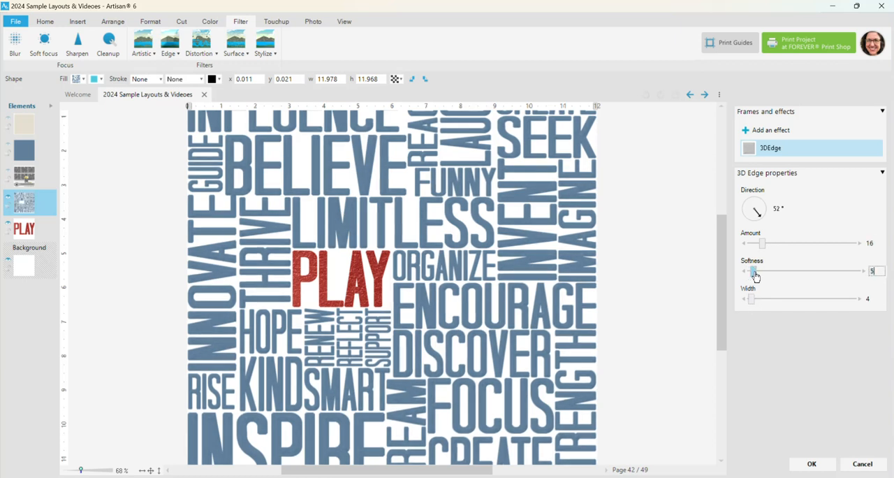
left_click_drag(762, 244, 769, 243)
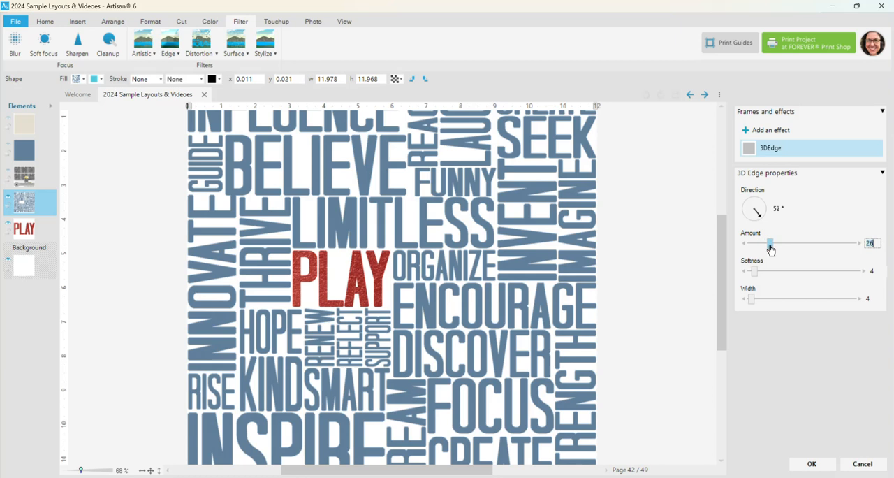
Step: Strengthen the blue words' 3D Edge bevel to amount 96 and width 13, and apply the effect
left_click_drag(80, 469, 89, 469)
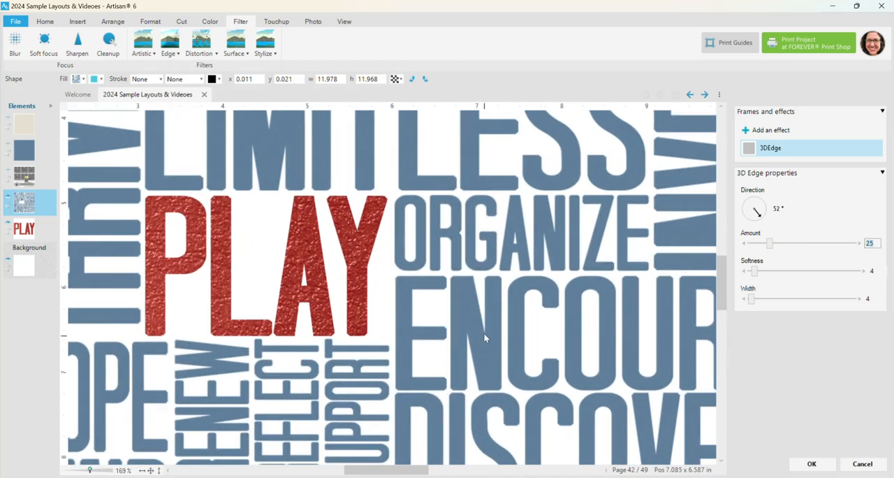
left_click_drag(773, 246, 794, 248)
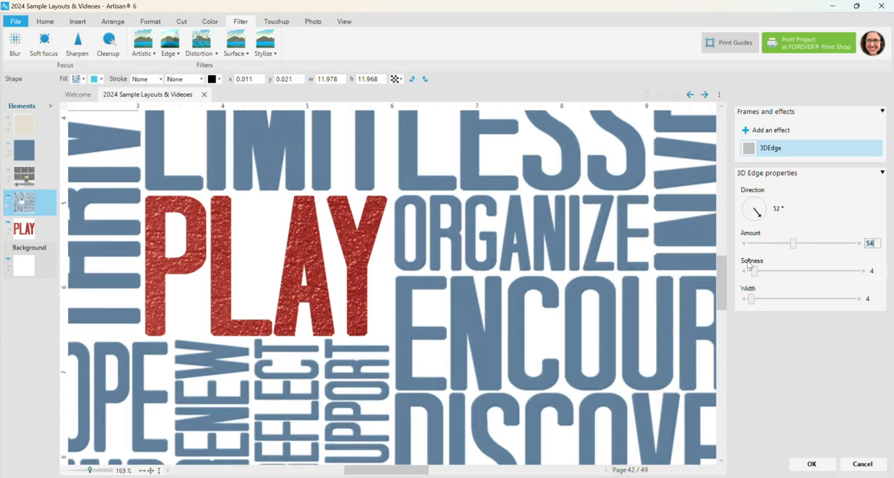
left_click(828, 243)
left_click(757, 300)
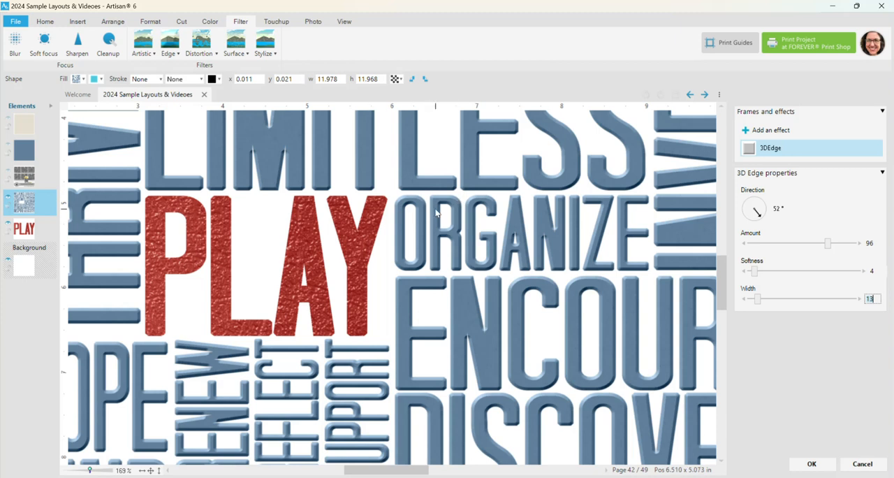
left_click(812, 464)
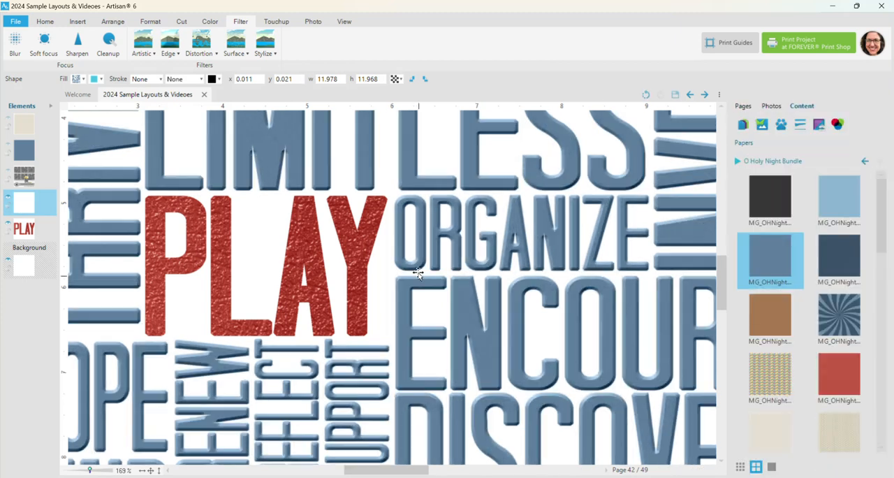
Step: Add an inside shadow with a depth of 19 to the red PLAY piece and apply it
left_click(354, 248)
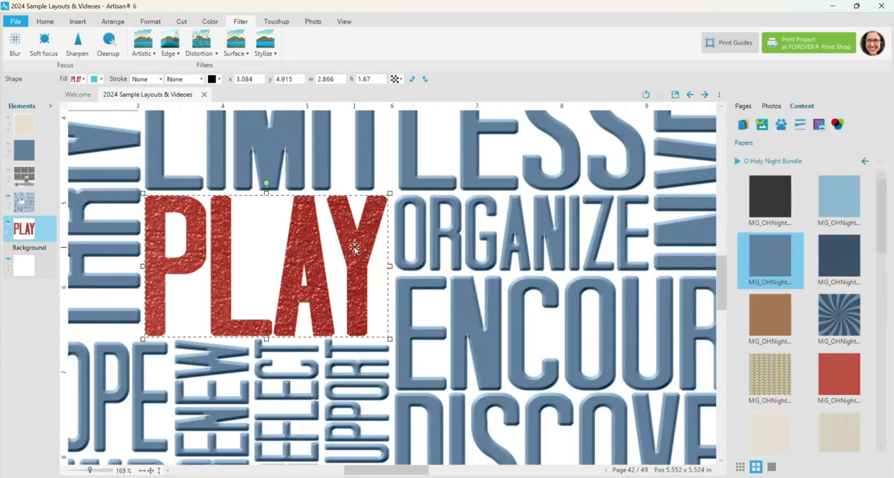
right_click(358, 250)
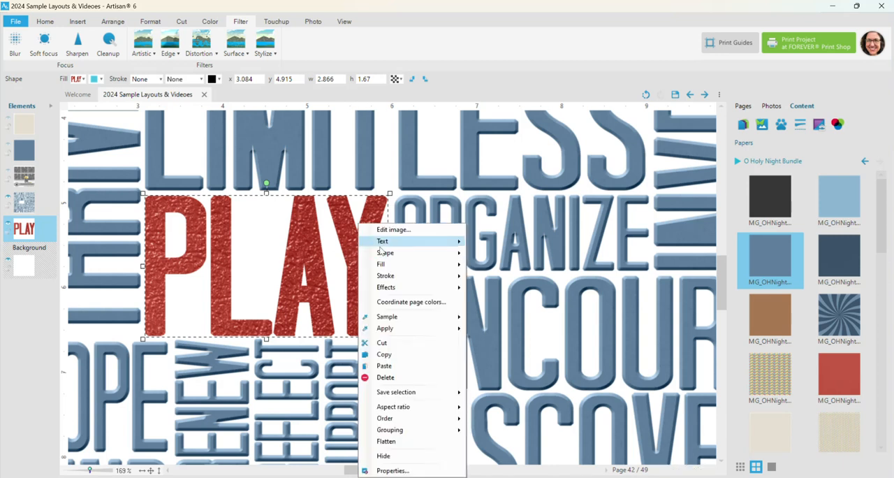
mouse_move(384, 289)
left_click(503, 290)
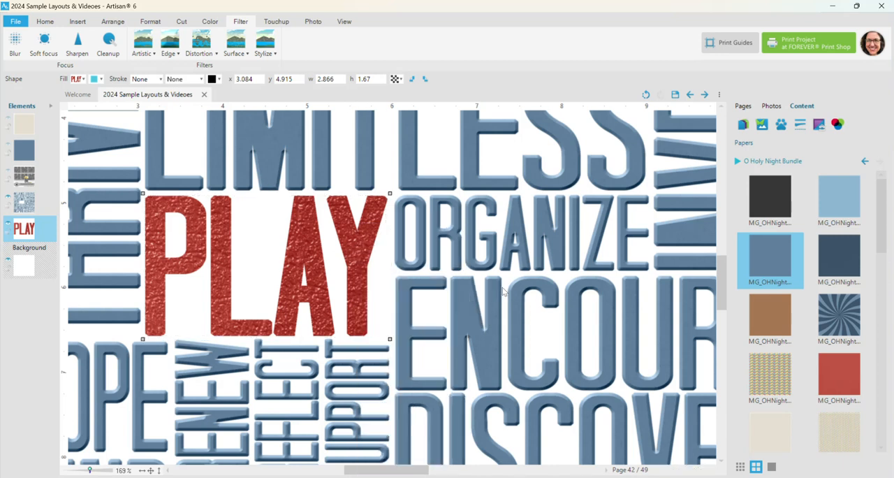
left_click(768, 130)
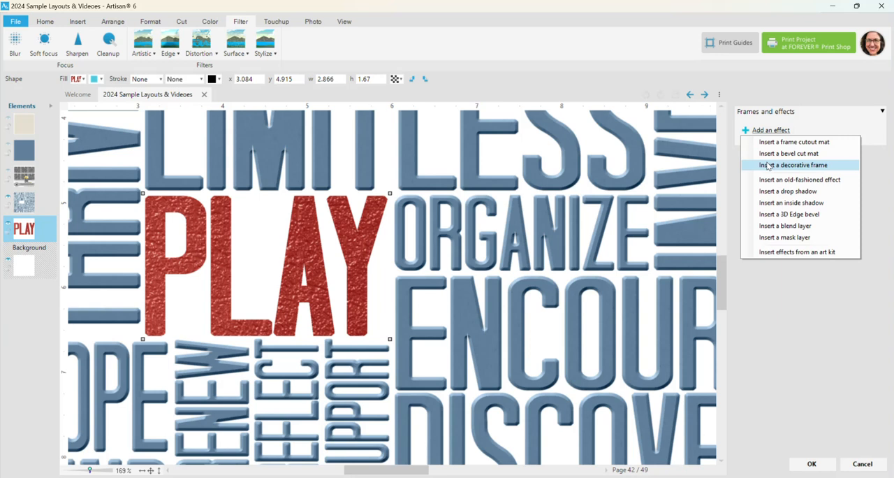
left_click(768, 202)
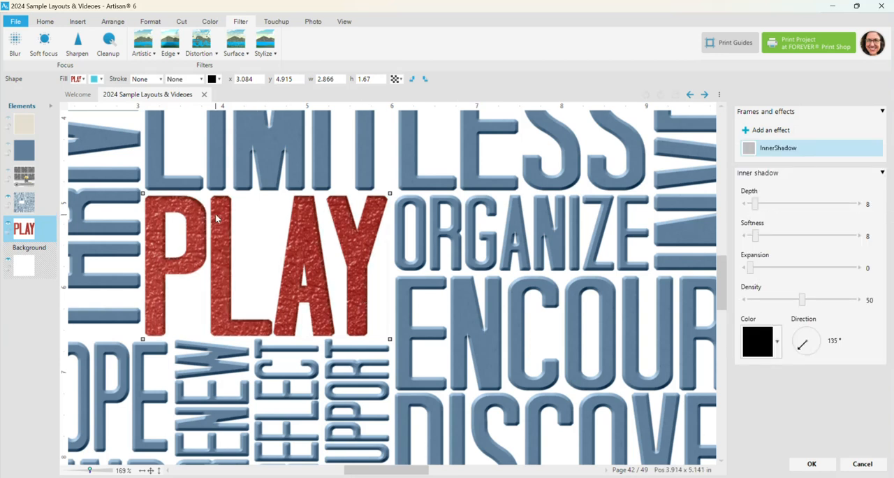
left_click_drag(754, 204, 763, 207)
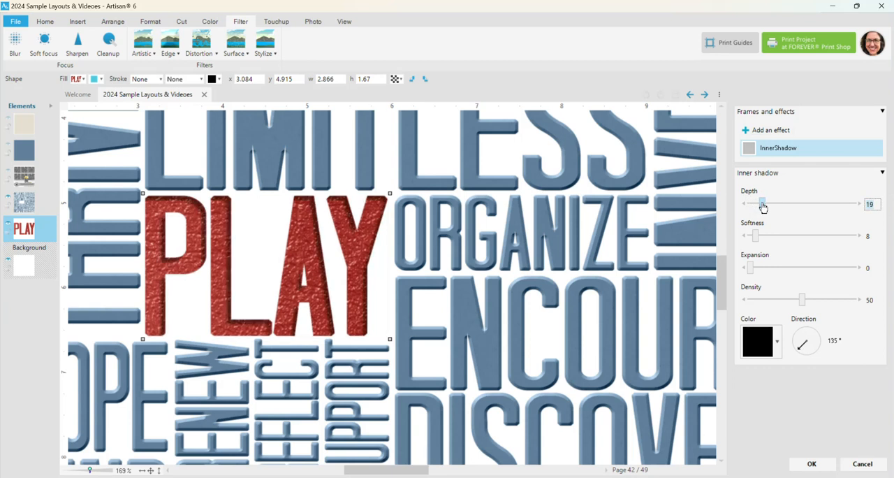
left_click(811, 464)
left_click(151, 471)
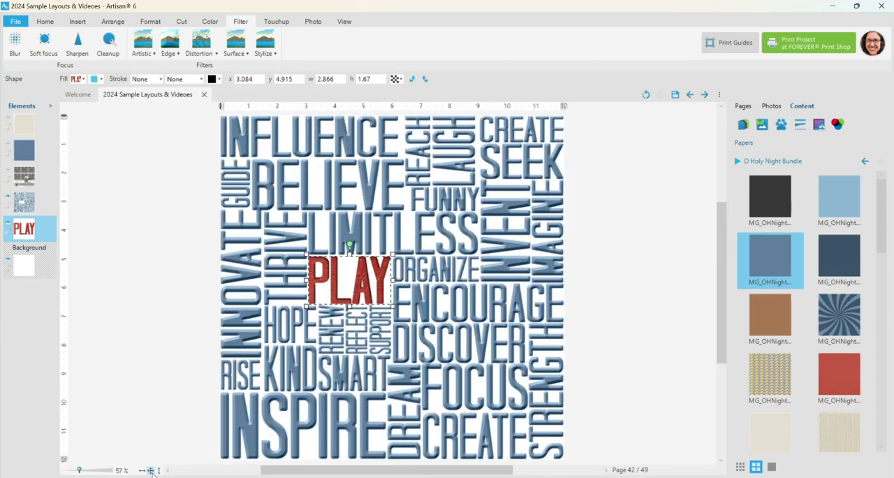
left_click(142, 230)
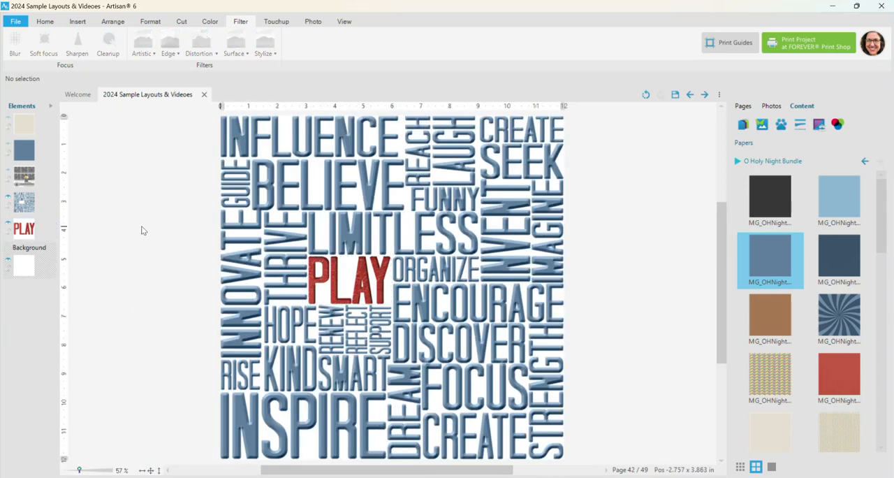
Step: Open the Christmas layout on page 44 and examine the separate JOICE letters by hiding and reshowing the word overlay
left_click(743, 106)
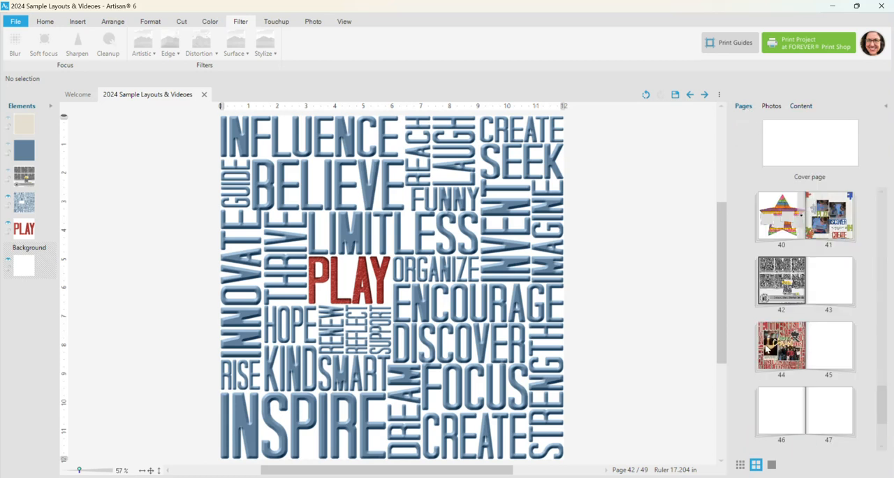
left_click(783, 347)
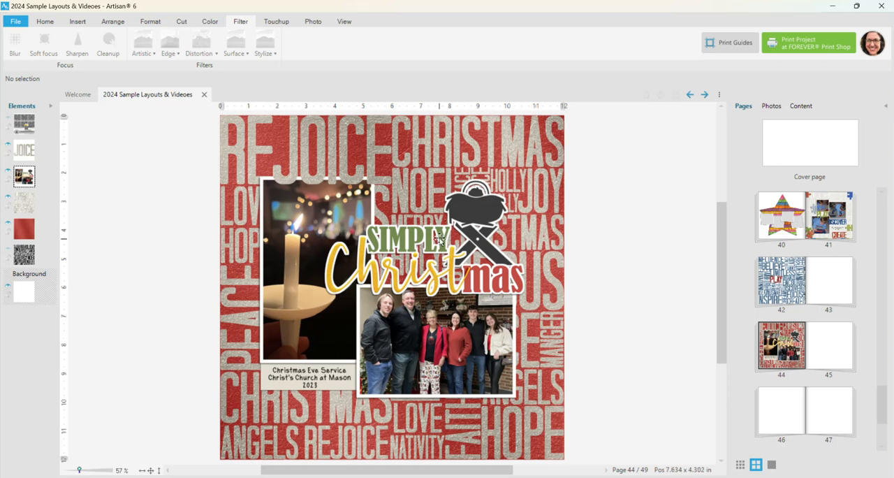
scroll(517, 234, "up", 4)
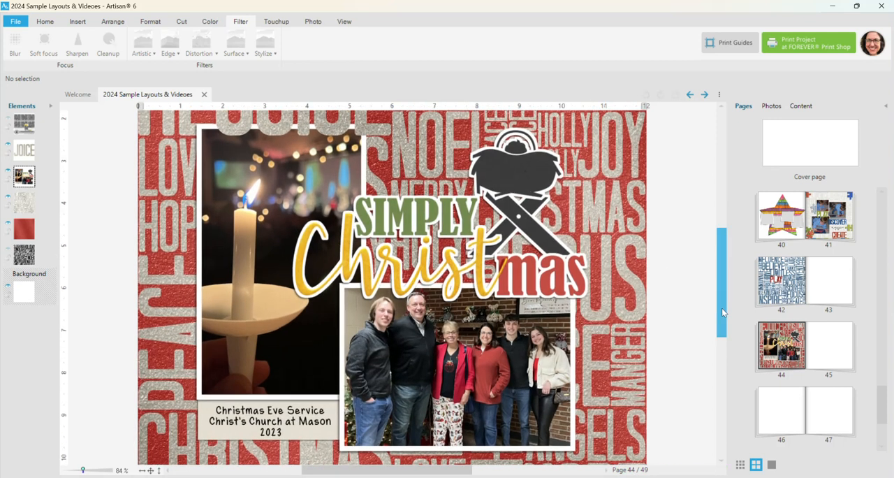
scroll(721, 308, "up", 3)
scroll(238, 301, "up", 2)
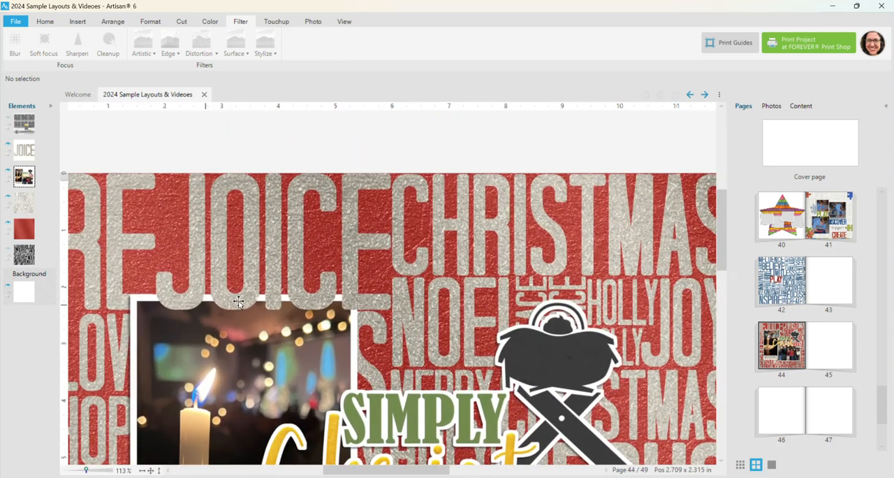
scroll(238, 302, "up", 1)
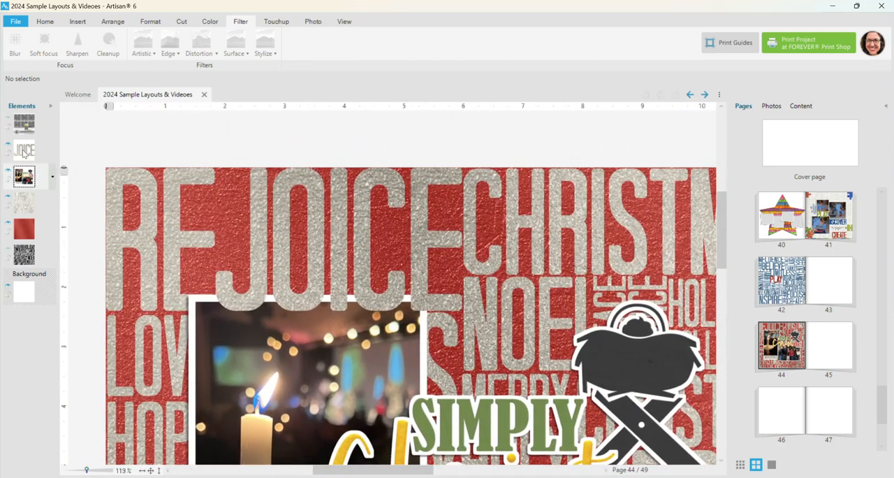
left_click(7, 203)
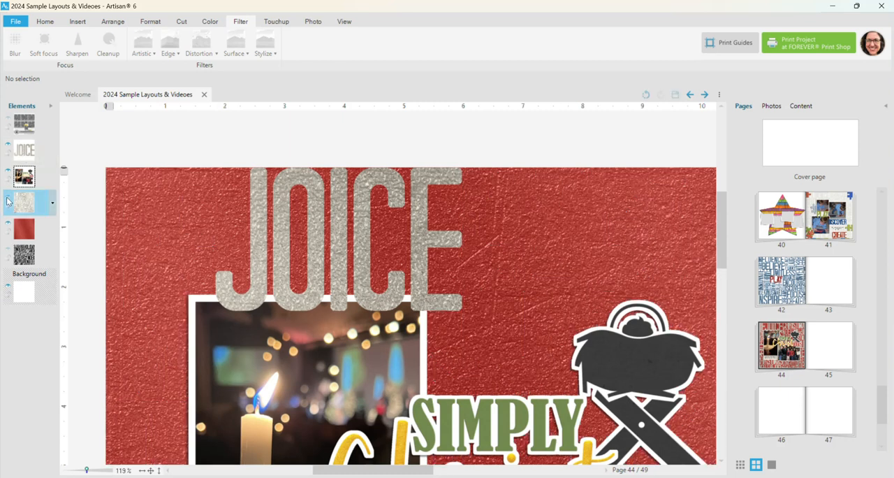
left_click(7, 203)
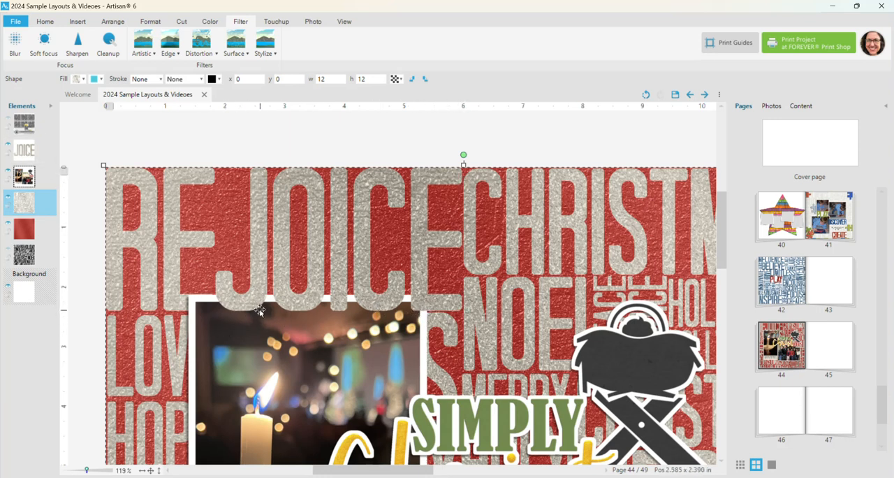
Step: Give the cut-out JOICE letters a custom straight-down shadow with depth 6, softness 6, density 50 and direction 90°
scroll(727, 283, "down", 3)
scroll(727, 282, "down", 2)
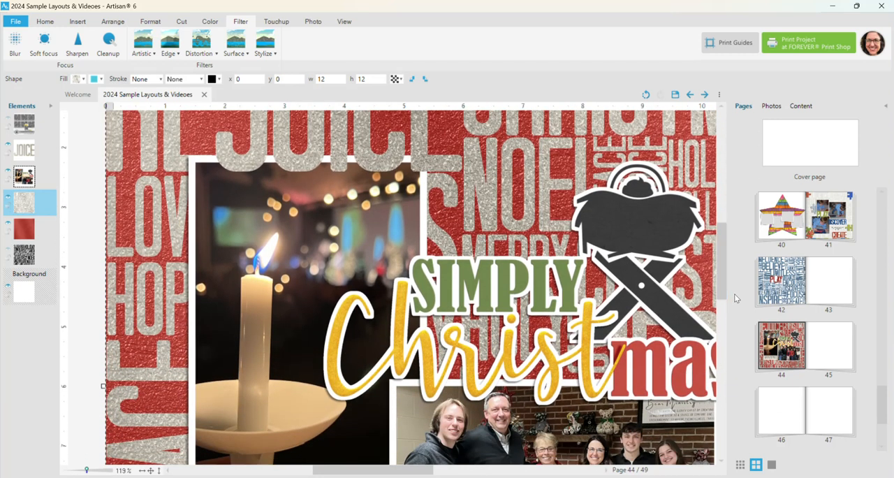
left_click(248, 164)
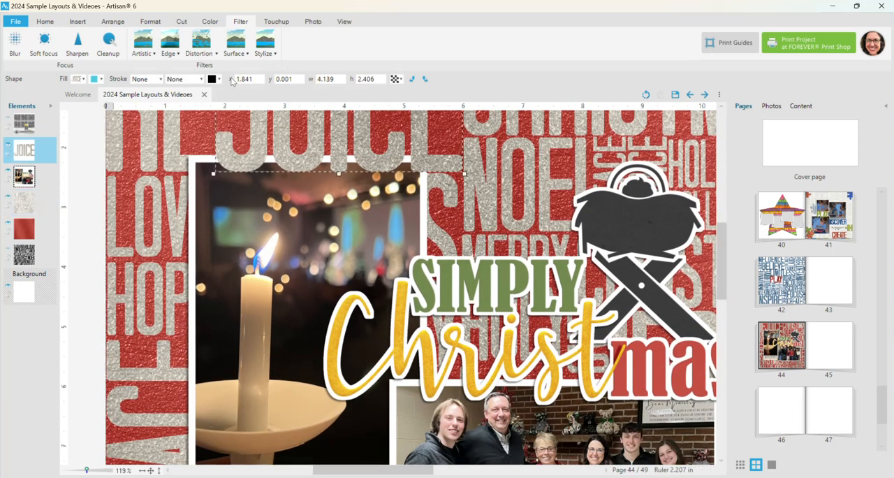
left_click(150, 21)
left_click(417, 42)
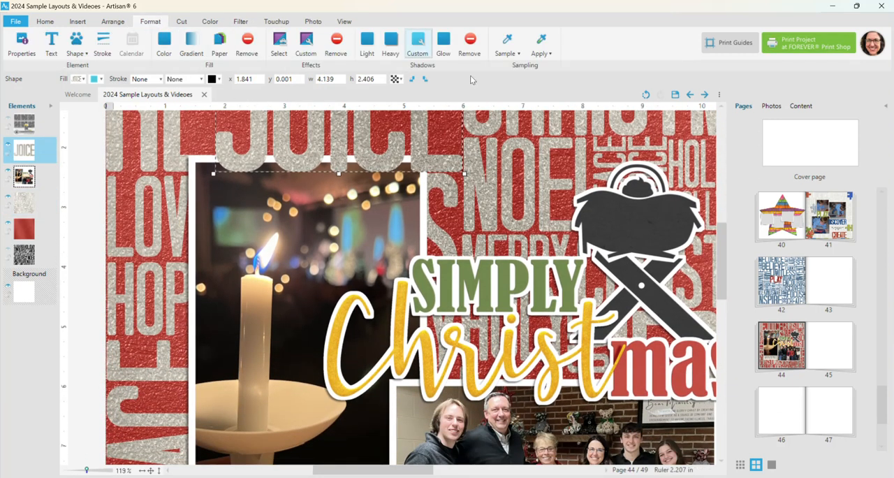
left_click(782, 223)
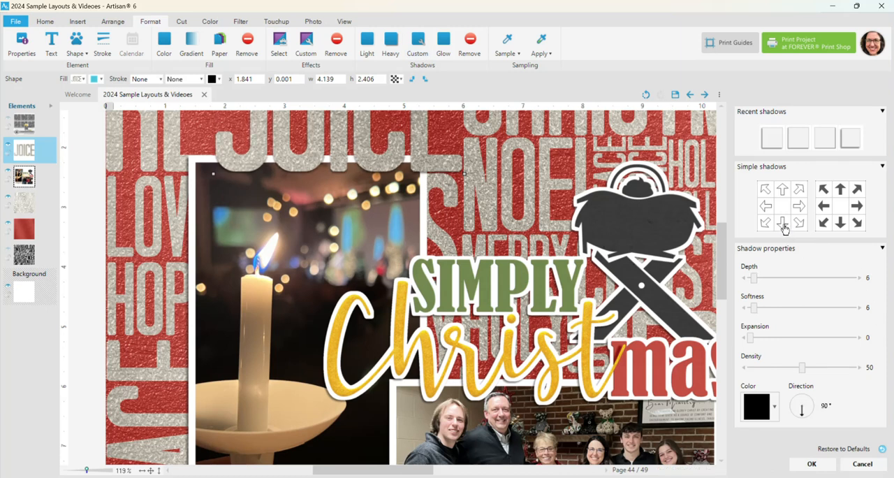
left_click(811, 464)
left_click(151, 470)
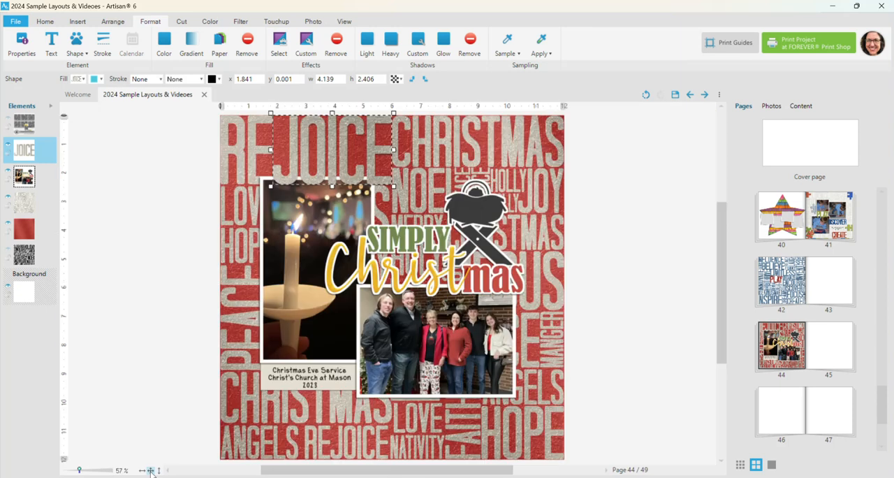
left_click(200, 194)
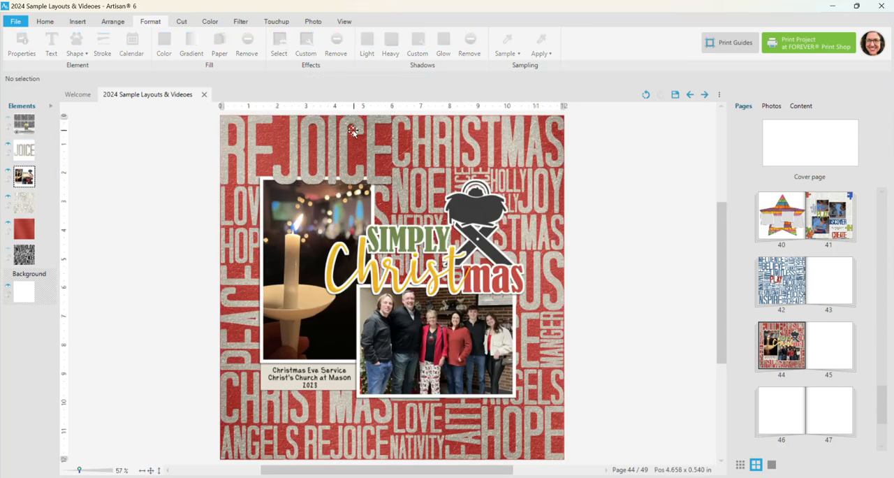